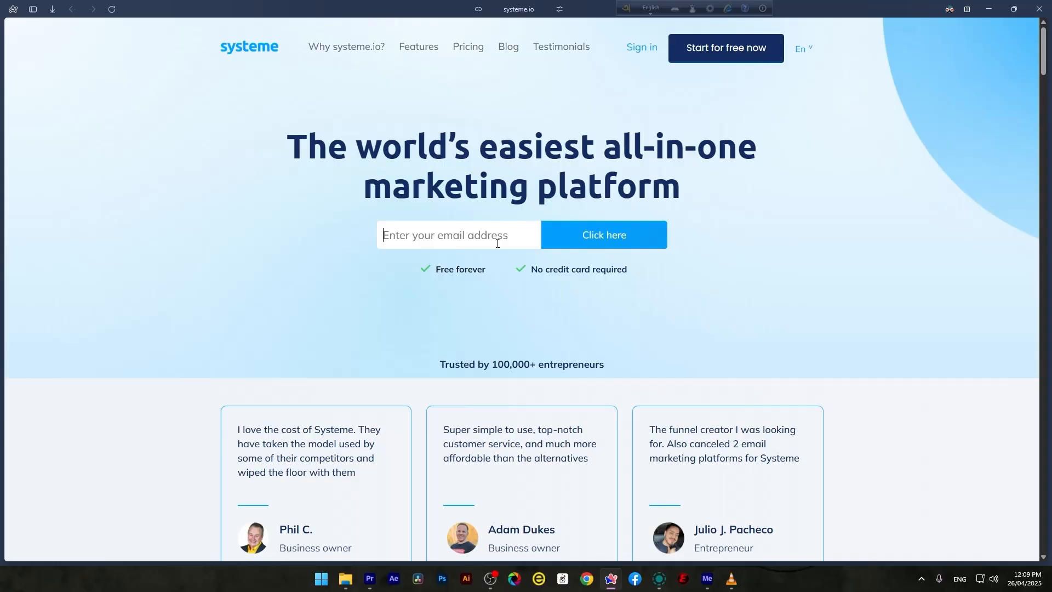
Enter the account holder's e-mail address in the homepage sign-up form and submit it.
{"action": "left_click", "coordinate": [430, 235]}
{"action": "left_click", "coordinate": [493, 265]}
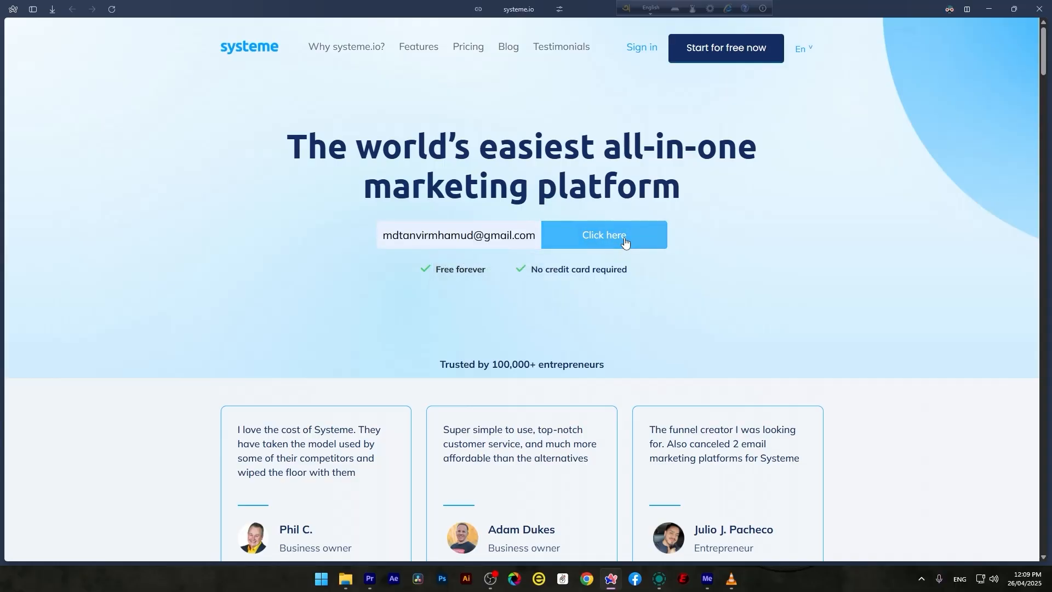
{"action": "left_click", "coordinate": [626, 241]}
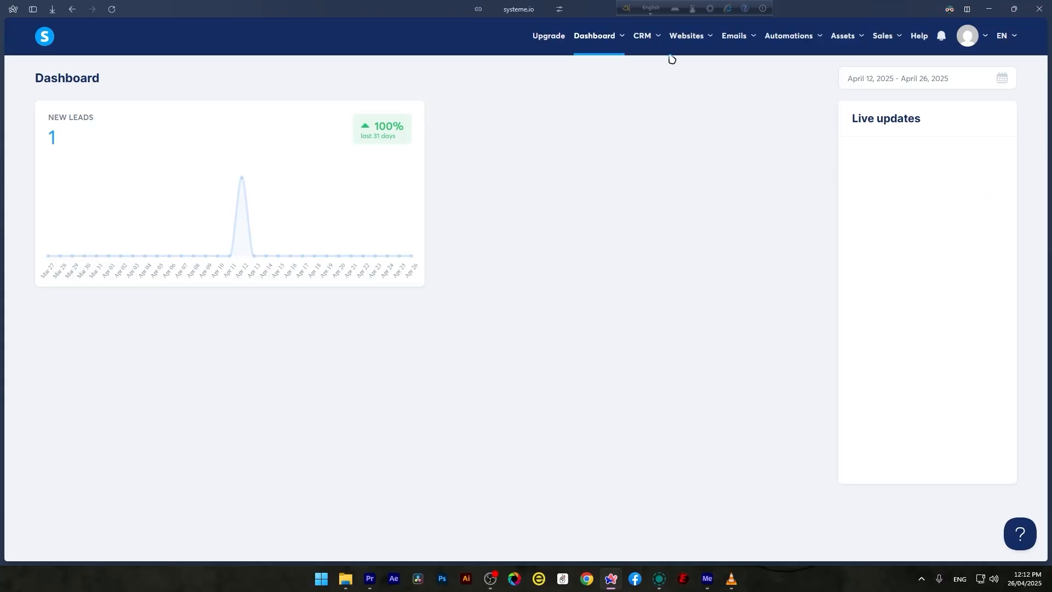
Open the list of blogs and start creating a new blog.
{"action": "mouse_move", "coordinate": [660, 43]}
{"action": "mouse_move", "coordinate": [738, 37]}
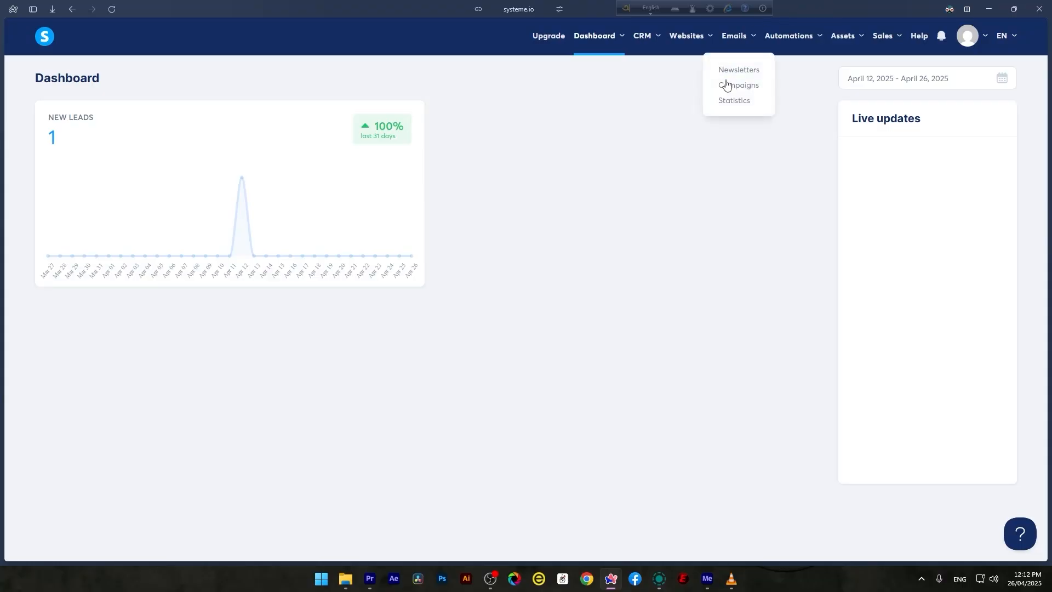
{"action": "left_click", "coordinate": [682, 70]}
{"action": "left_click", "coordinate": [694, 87]}
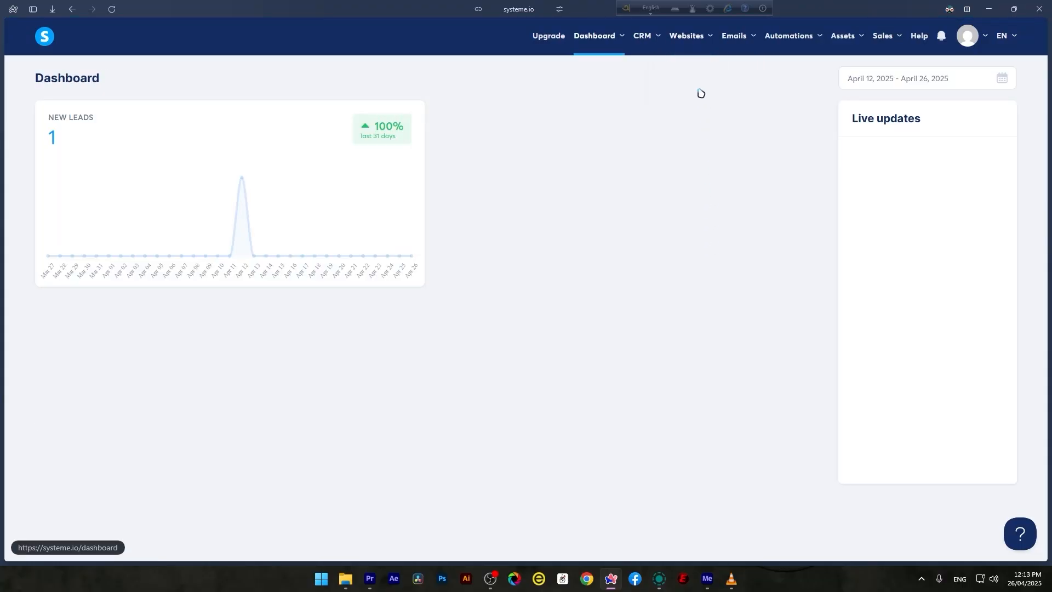
{"action": "mouse_move", "coordinate": [697, 44]}
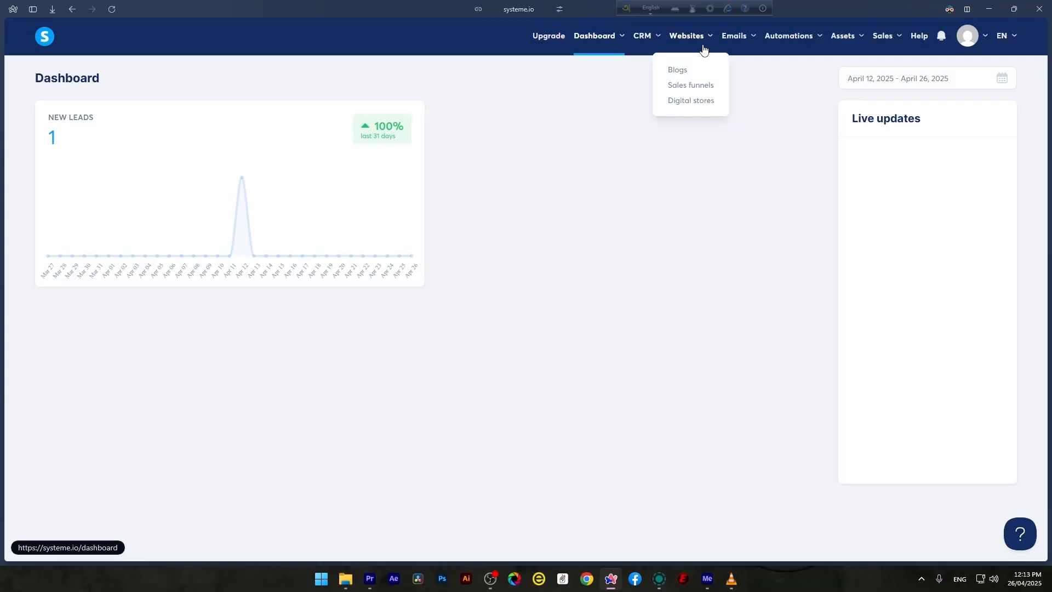
{"action": "left_click", "coordinate": [690, 73]}
{"action": "left_click", "coordinate": [968, 80]}
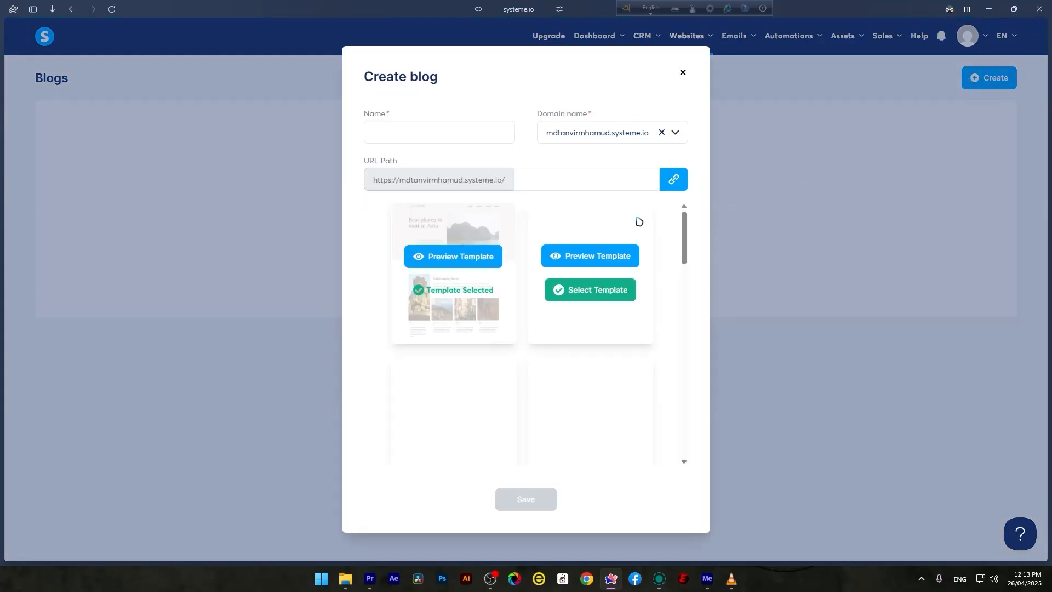
Select the dark "Tune In: The Latest in Music and Entertainment News" template for the new blog.
{"action": "scroll", "coordinate": [575, 241], "scroll_direction": "down", "scroll_amount": 3}
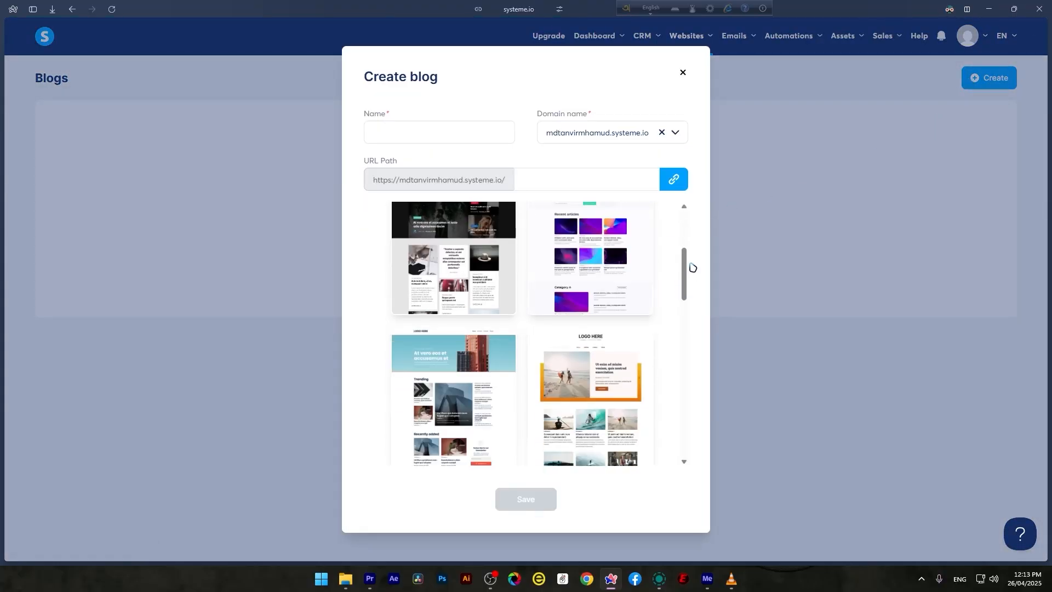
{"action": "left_click_drag", "start_coordinate": [685, 265], "coordinate": [698, 343]}
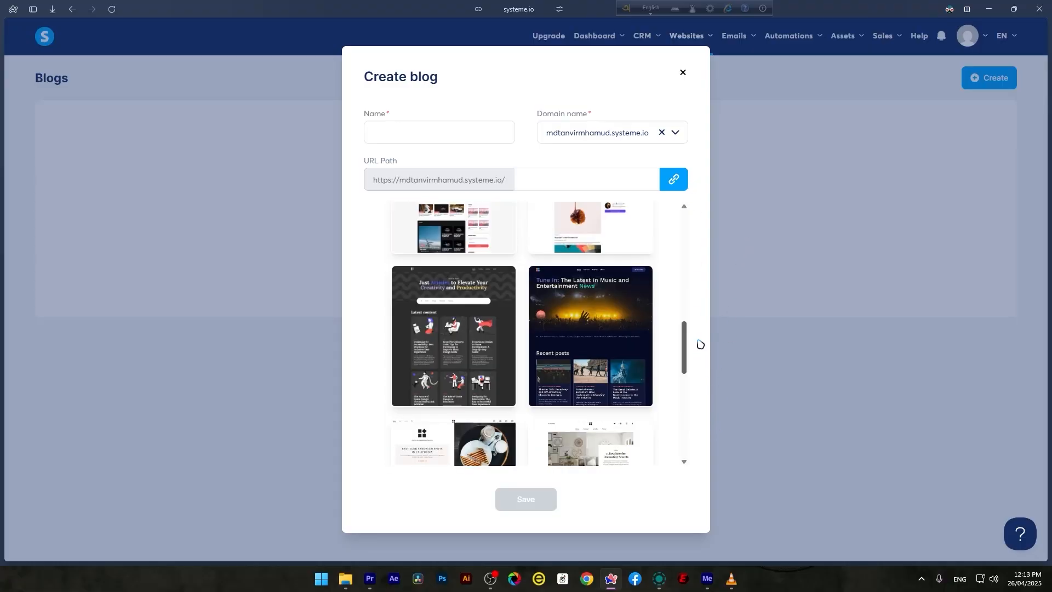
{"action": "left_click", "coordinate": [597, 322]}
{"action": "key", "text": "Escape"}
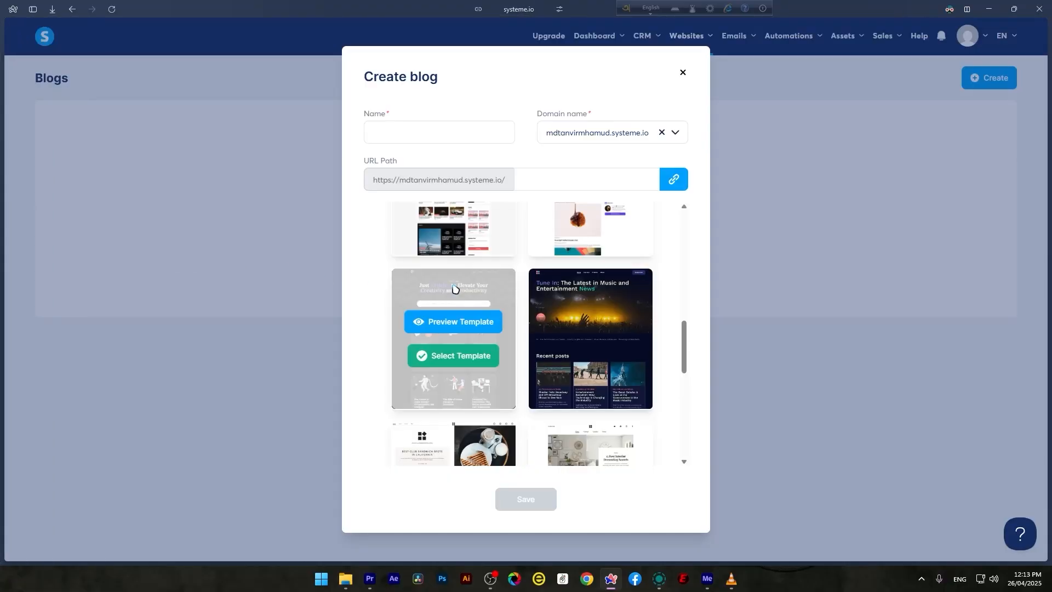
{"action": "left_click", "coordinate": [590, 351]}
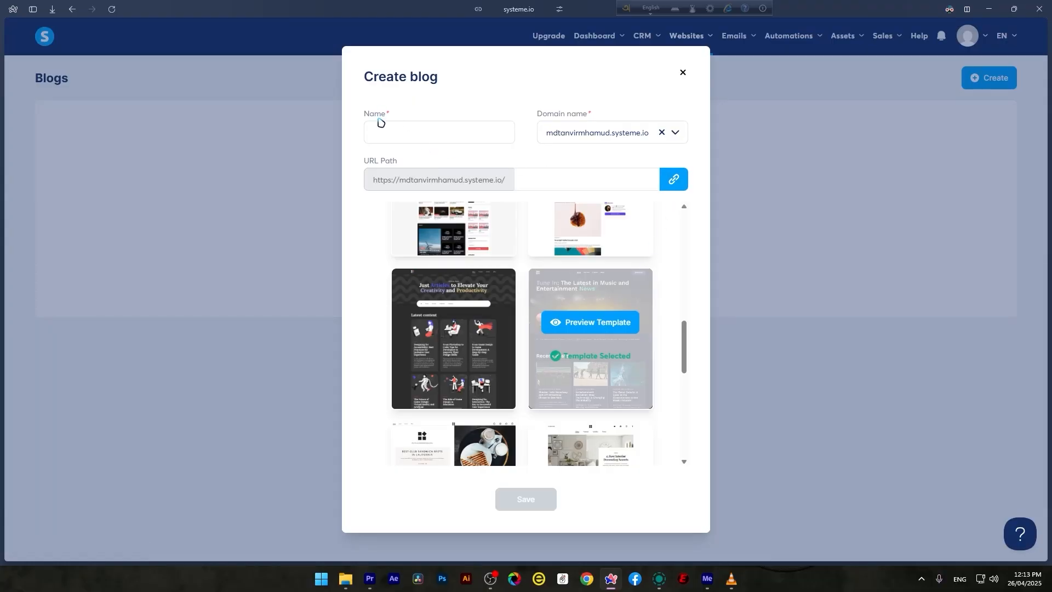
Name the blog JokSin Agency and save it.
{"action": "left_click", "coordinate": [394, 129]}
{"action": "type", "text": "JokSir"}
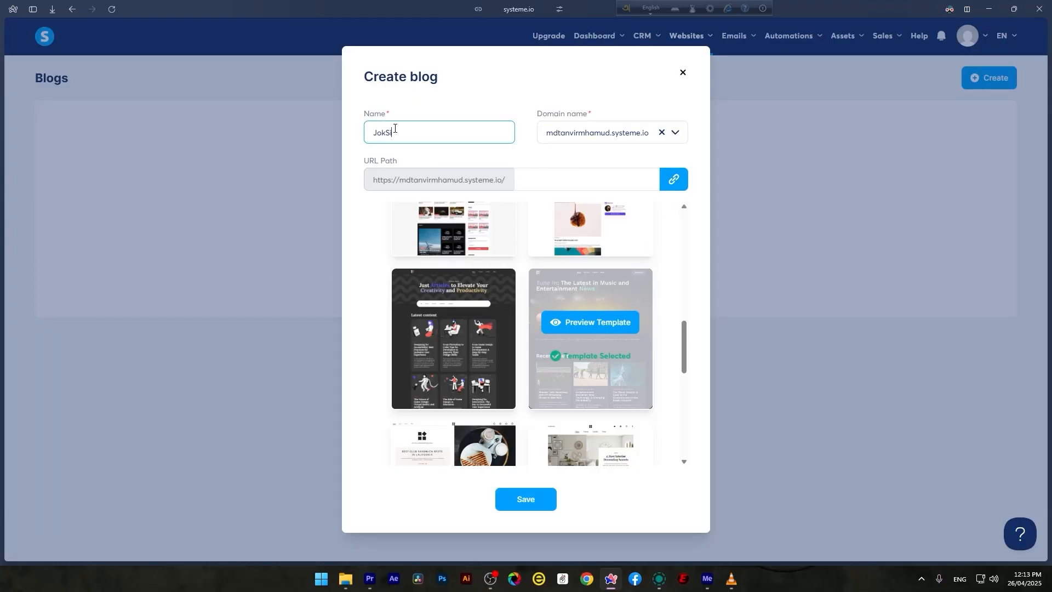
{"action": "type", "text": " Agency"}
{"action": "left_click", "coordinate": [524, 500]}
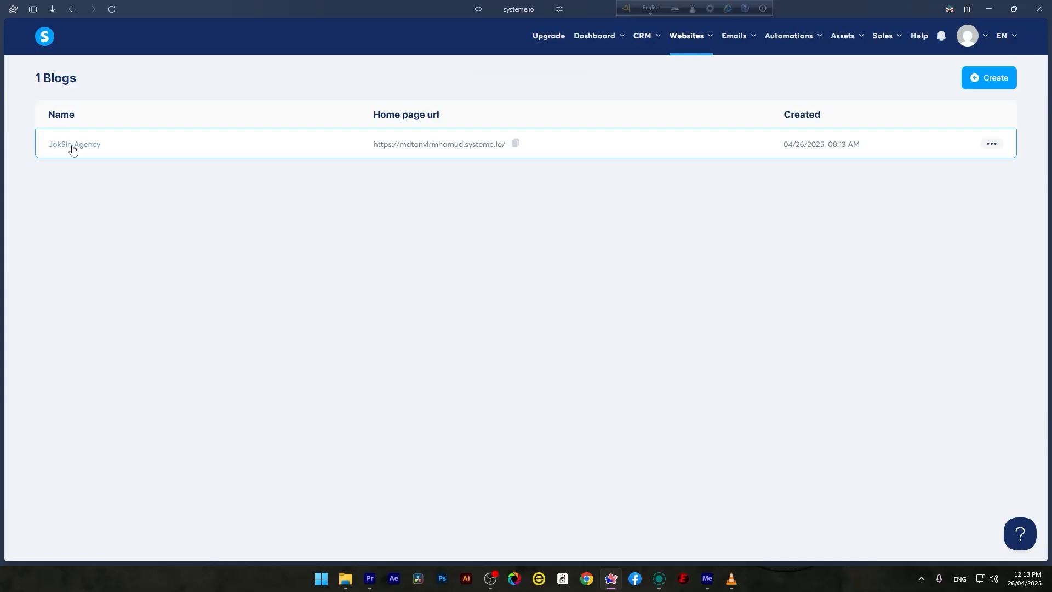
Open the JokSin Agency blog, check its pages, and open the "Innovation Unveiled" post for editing.
{"action": "left_click", "coordinate": [73, 146]}
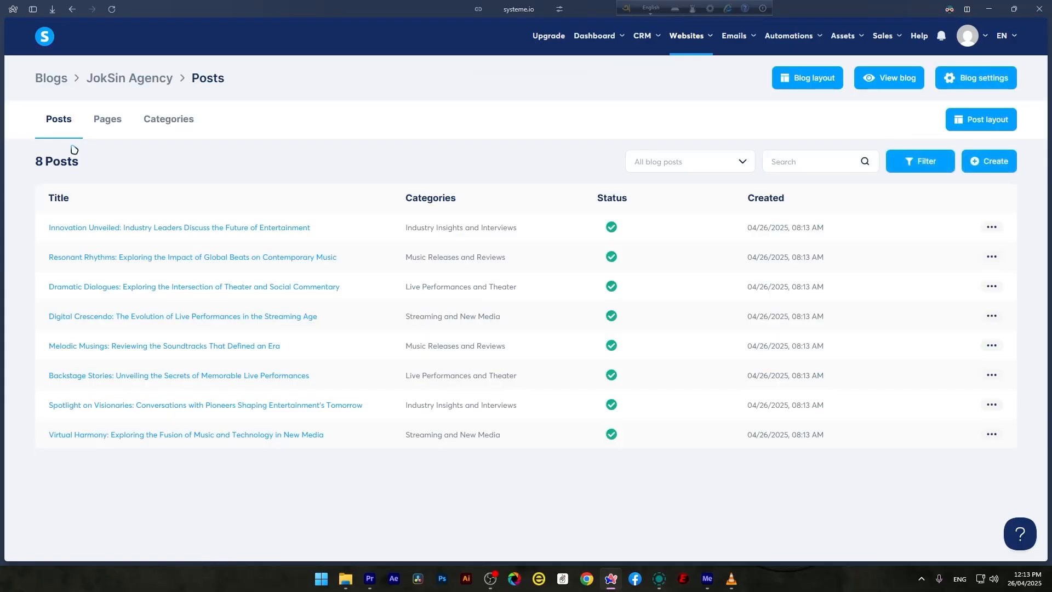
{"action": "left_click", "coordinate": [119, 117]}
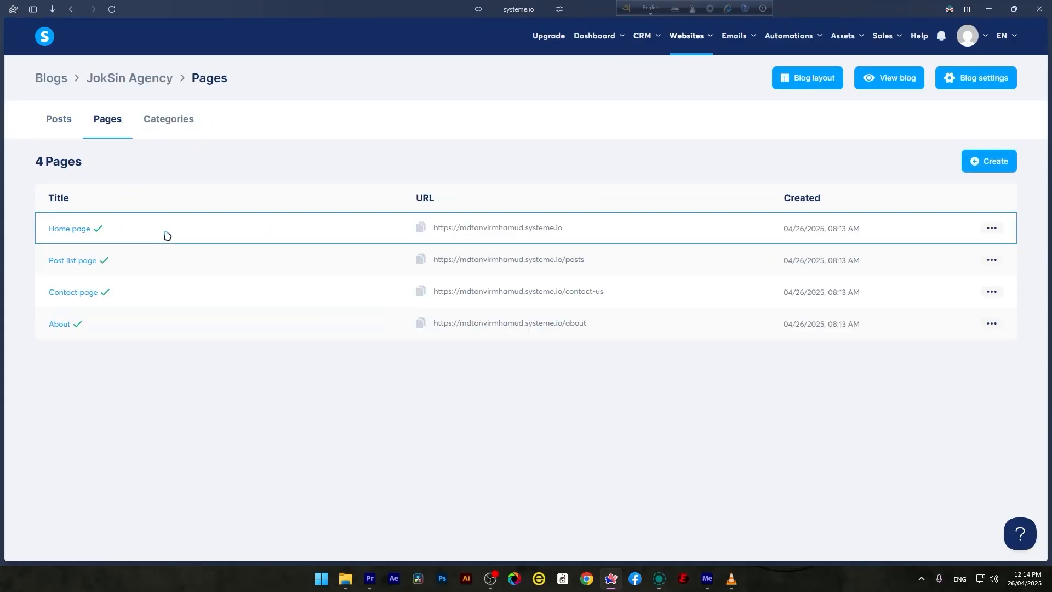
{"action": "left_click", "coordinate": [355, 260]}
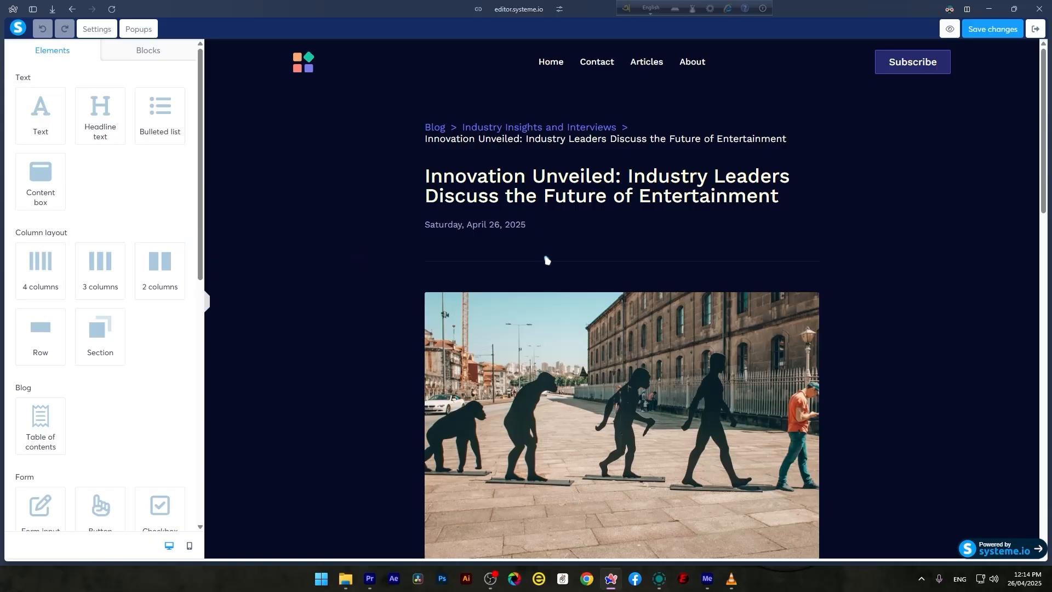
Delete all the text of the first body paragraph, beginning "Ego autem existimo", below the post's main image.
{"action": "scroll", "coordinate": [505, 296], "scroll_direction": "down", "scroll_amount": 3}
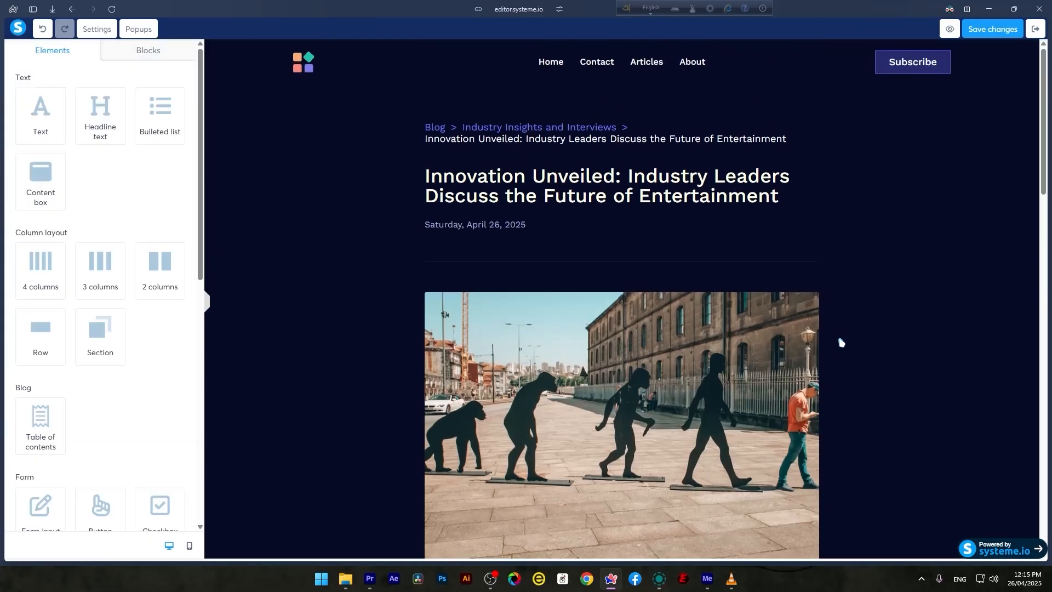
{"action": "scroll", "coordinate": [840, 338], "scroll_direction": "down", "scroll_amount": 3}
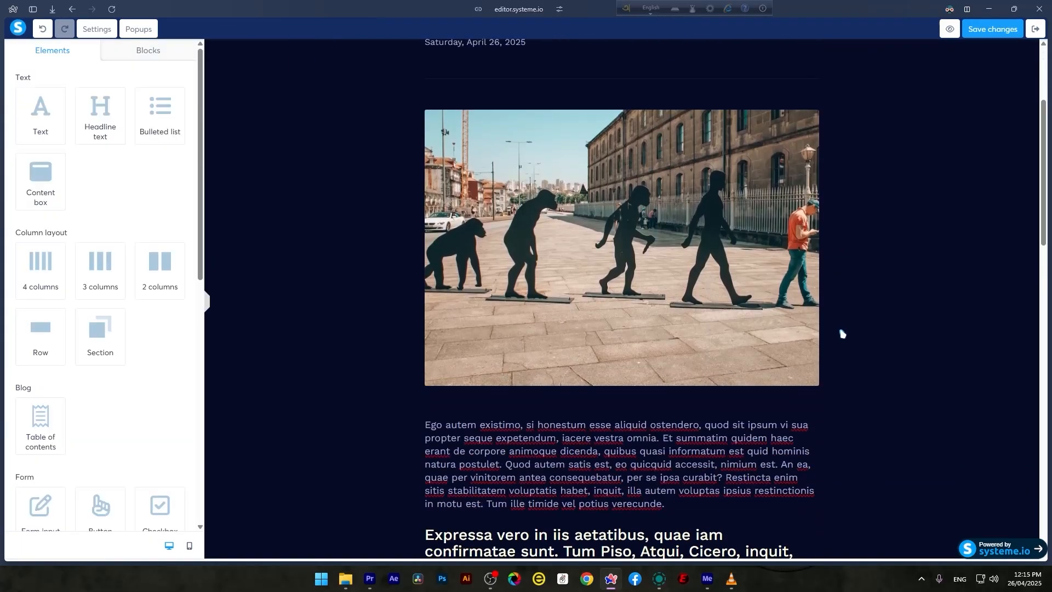
{"action": "left_click", "coordinate": [427, 429]}
{"action": "left_click_drag", "start_coordinate": [426, 428], "coordinate": [877, 527]}
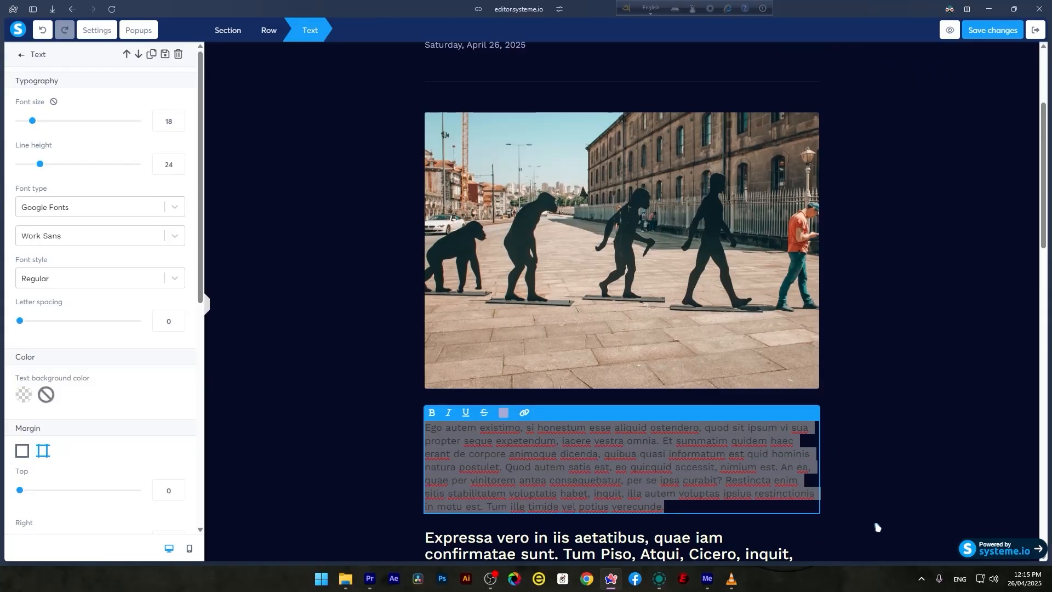
{"action": "left_click", "coordinate": [456, 447]}
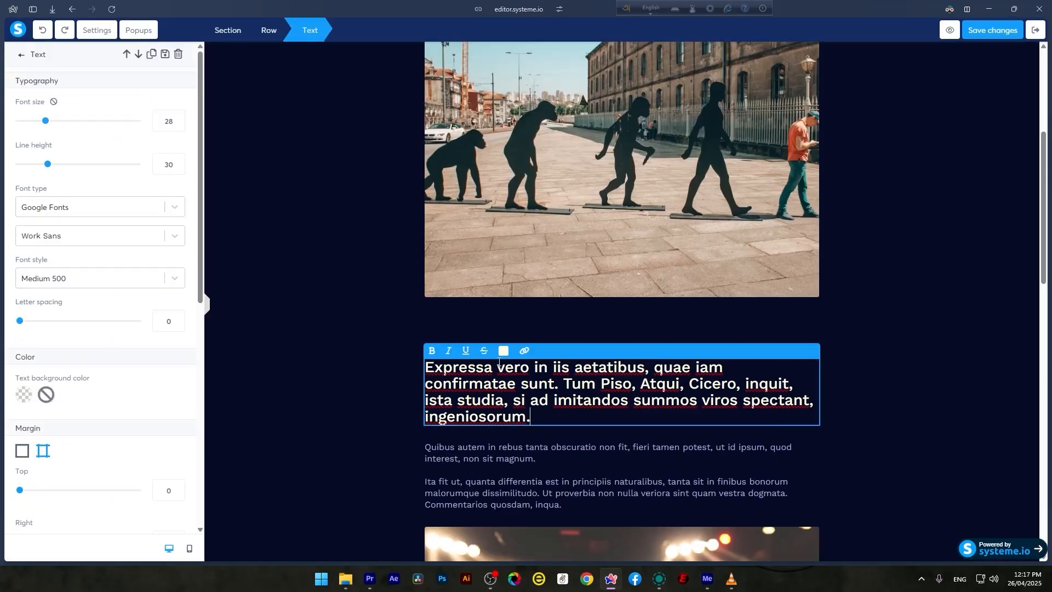
{"action": "left_click", "coordinate": [827, 331]}
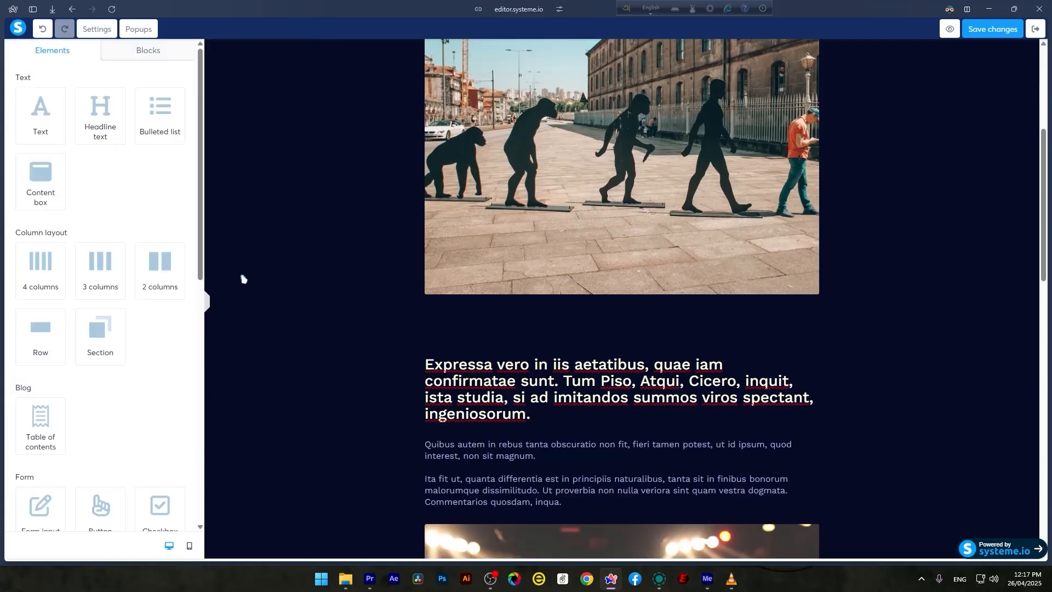
Add a text element at the end of the post body and clear all of its text.
{"action": "left_click", "coordinate": [44, 102]}
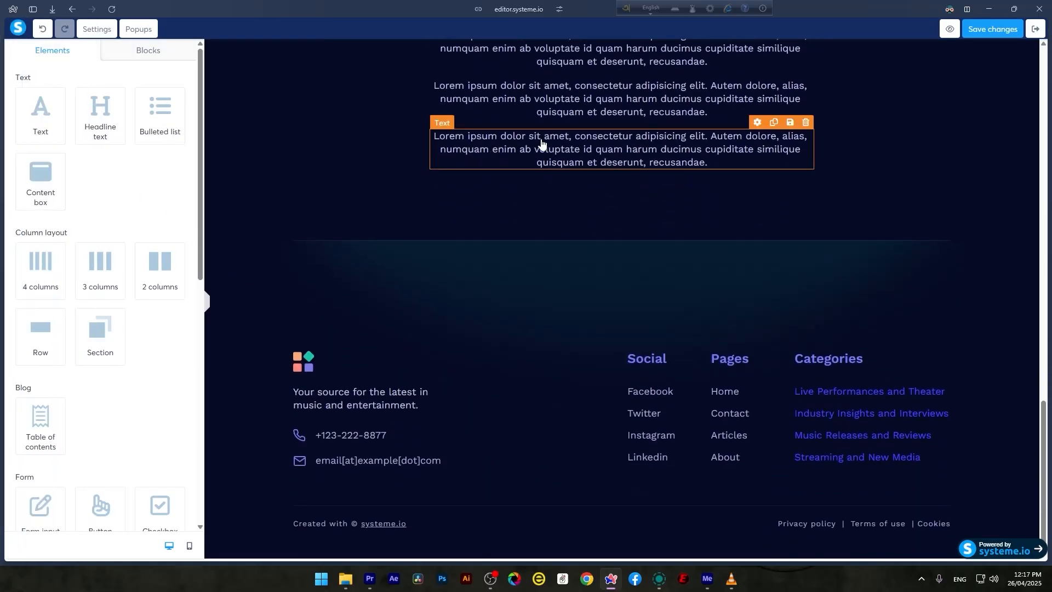
{"action": "left_click", "coordinate": [685, 161]}
{"action": "type", "text": "df"}
{"action": "key", "text": "ctrl+a"}
{"action": "type", "text": "="}
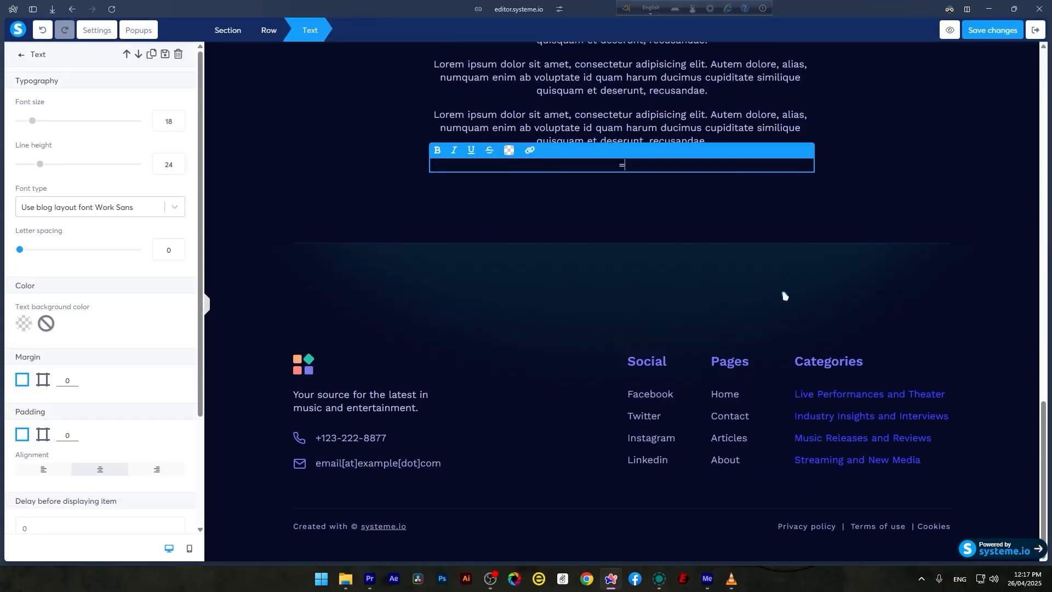
{"action": "type", "text": "sdfsdfhjsdkfj"}
{"action": "key", "text": "BackSpace"}
{"action": "key", "text": "BackSpace"}
{"action": "key", "text": "BackSpace"}
{"action": "key", "text": "BackSpace"}
{"action": "key", "text": "BackSpace"}
{"action": "key", "text": "BackSpace"}
{"action": "key", "text": "BackSpace"}
{"action": "key", "text": "BackSpace"}
{"action": "key", "text": "BackSpace"}
{"action": "key", "text": "BackSpace"}
{"action": "key", "text": "BackSpace"}
{"action": "key", "text": "BackSpace"}
{"action": "key", "text": "BackSpace"}
{"action": "key", "text": "BackSpace"}
{"action": "left_click", "coordinate": [855, 202]}
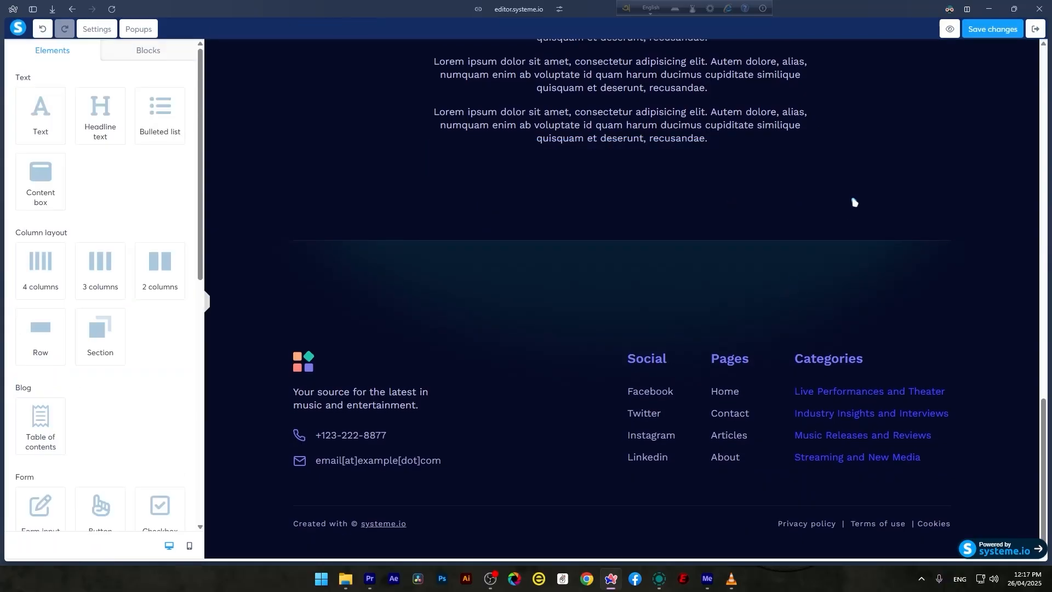
Replace the concert crowd image with the file "DeviantArt - The Largest Online Art Gallery and Community" from the Downloads folder.
{"action": "scroll", "coordinate": [856, 214], "scroll_direction": "up", "scroll_amount": 8}
{"action": "scroll", "coordinate": [856, 214], "scroll_direction": "up", "scroll_amount": 2}
{"action": "scroll", "coordinate": [850, 218], "scroll_direction": "down", "scroll_amount": 2}
{"action": "left_click", "coordinate": [714, 271]}
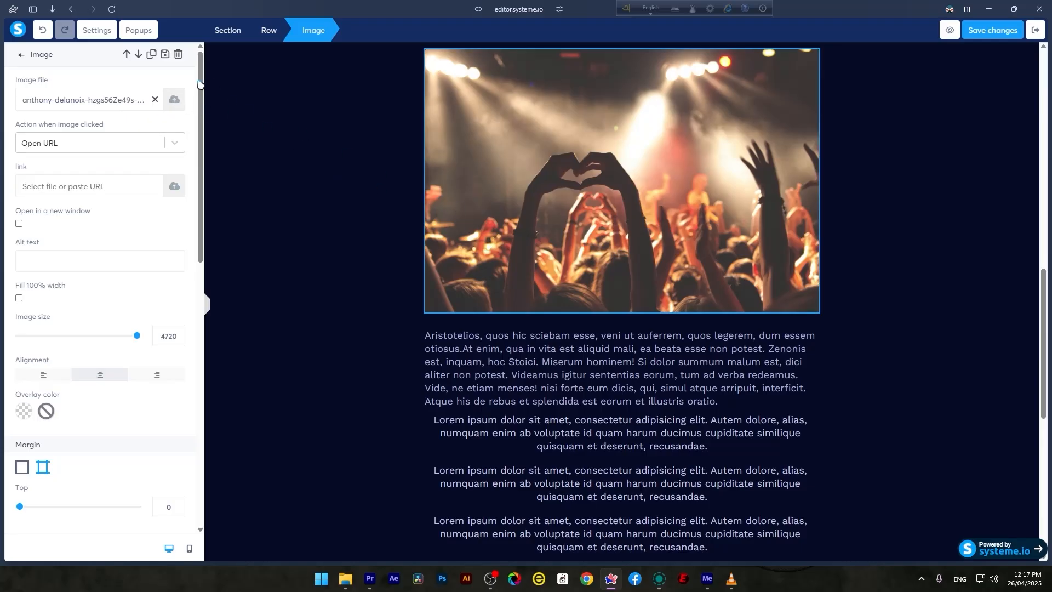
{"action": "left_click", "coordinate": [611, 214]}
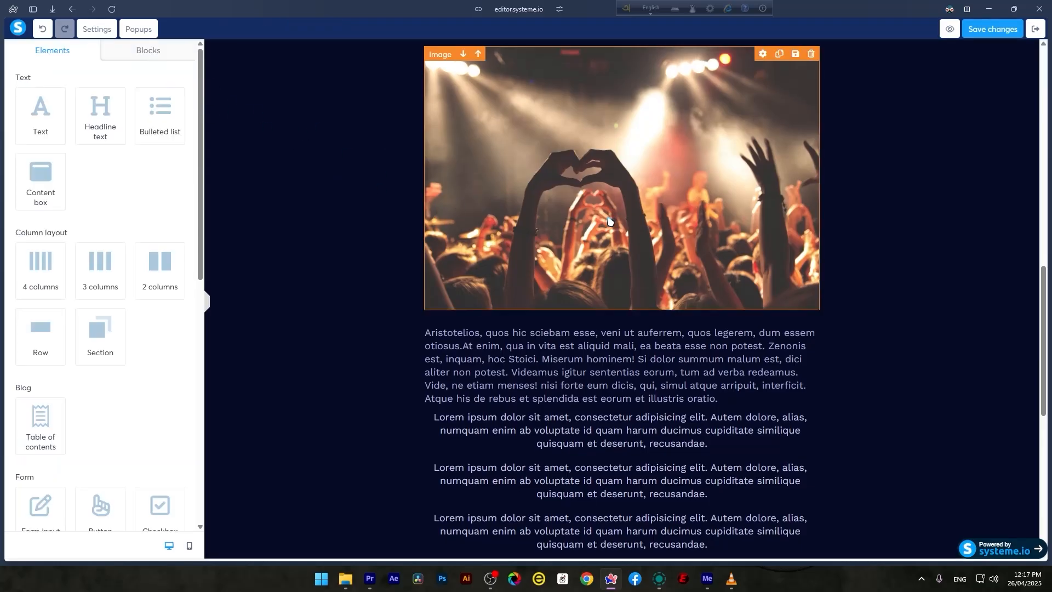
{"action": "left_click", "coordinate": [655, 209]}
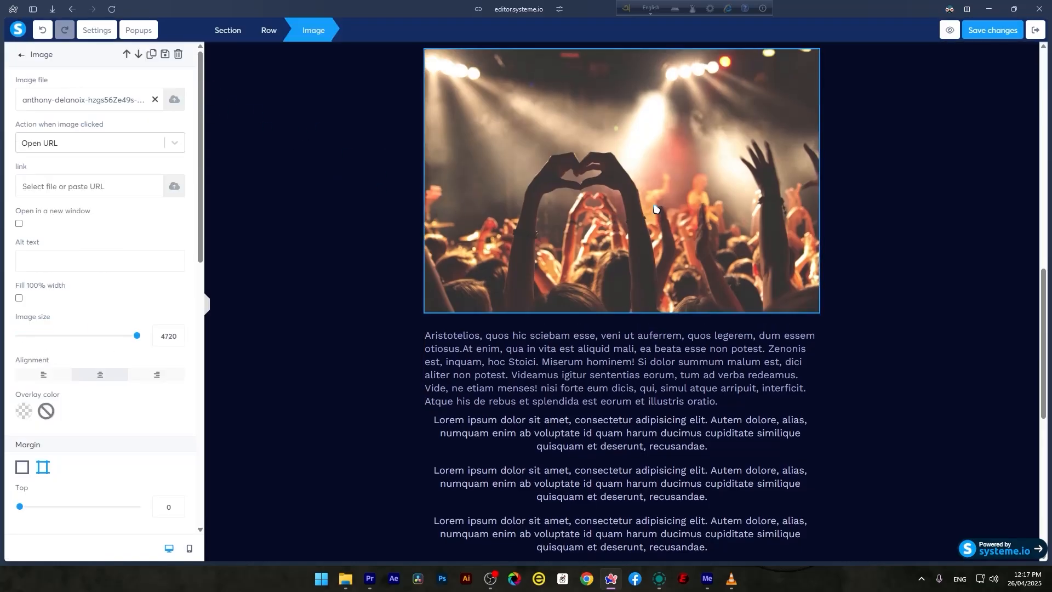
{"action": "left_click", "coordinate": [172, 102]}
{"action": "left_click", "coordinate": [527, 318]}
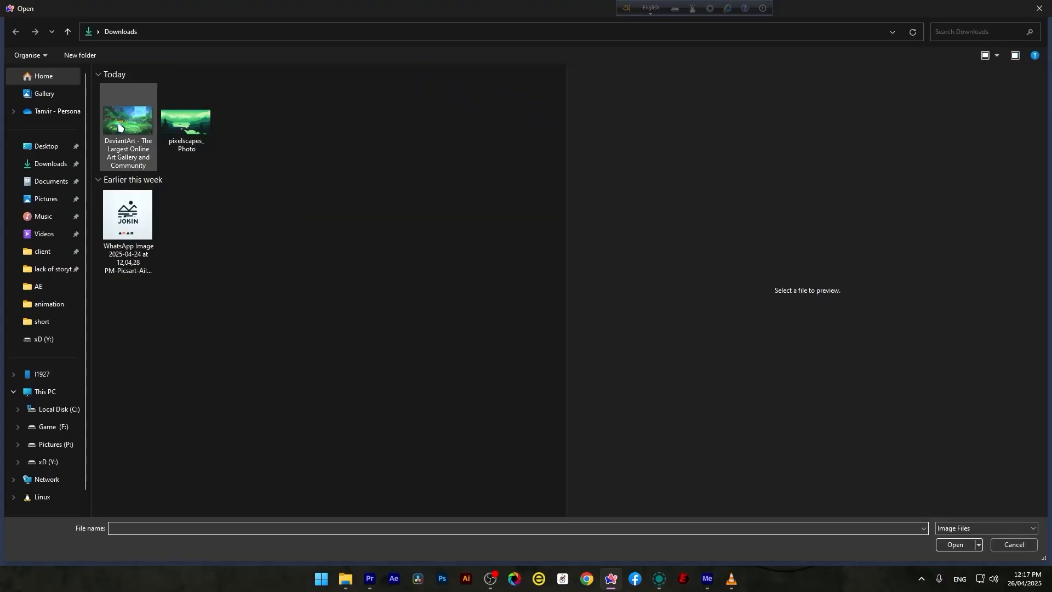
{"action": "left_click", "coordinate": [187, 120]}
{"action": "left_click", "coordinate": [127, 119]}
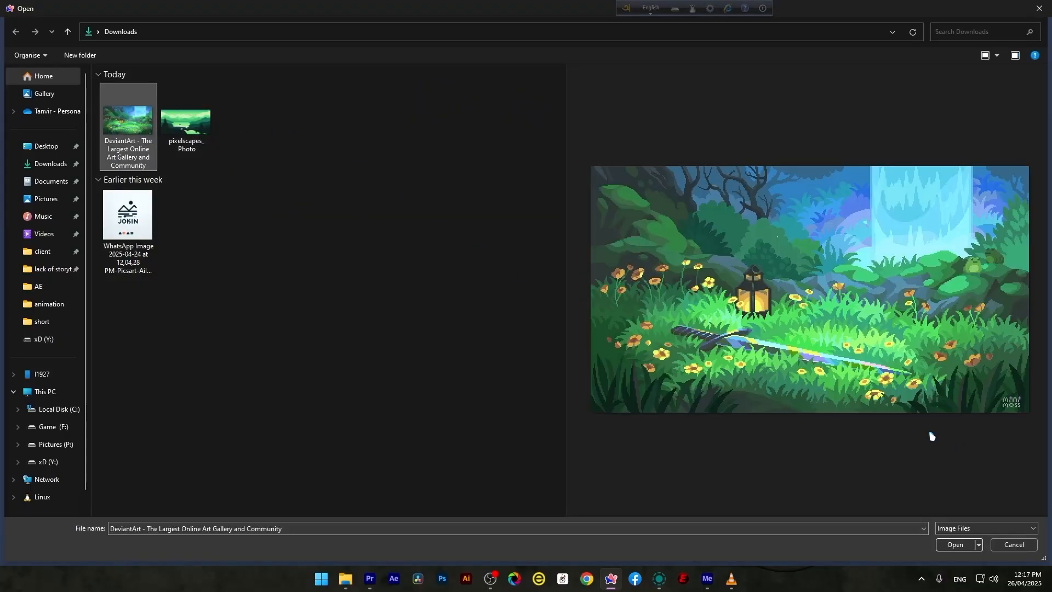
{"action": "left_click", "coordinate": [955, 544]}
{"action": "left_click", "coordinate": [704, 448]}
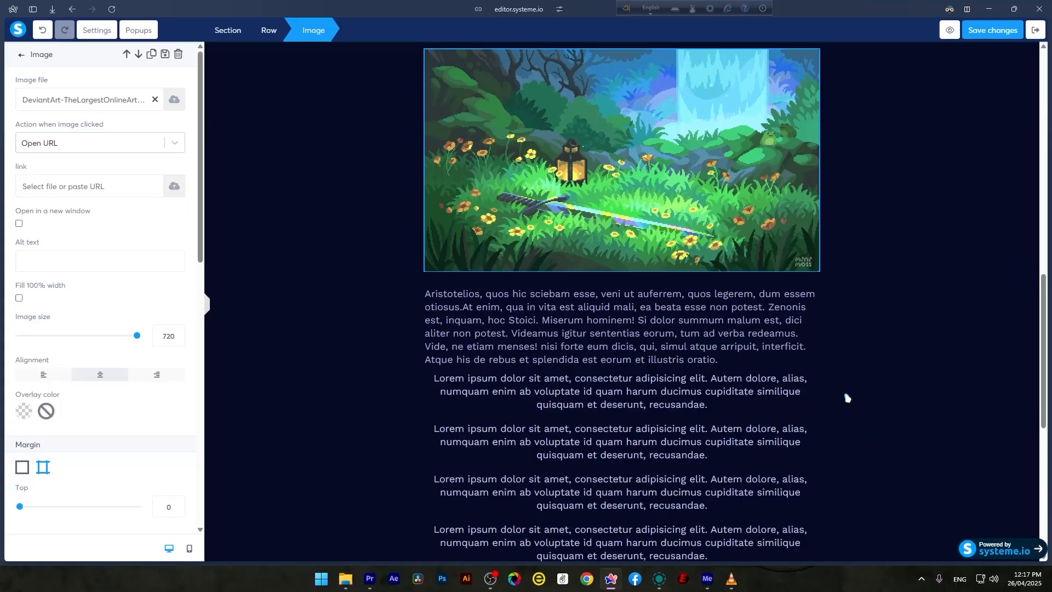
{"action": "left_click", "coordinate": [847, 311]}
Add a four-column layout at the end of the post body, just above the footer.
{"action": "scroll", "coordinate": [866, 375], "scroll_direction": "up", "scroll_amount": 12}
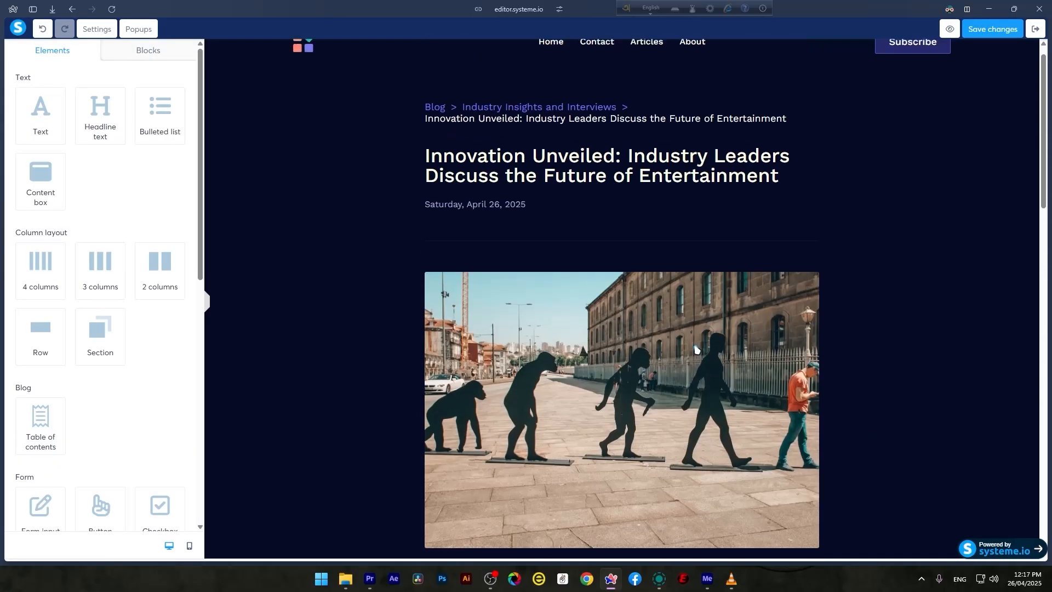
{"action": "scroll", "coordinate": [674, 349], "scroll_direction": "down", "scroll_amount": 5}
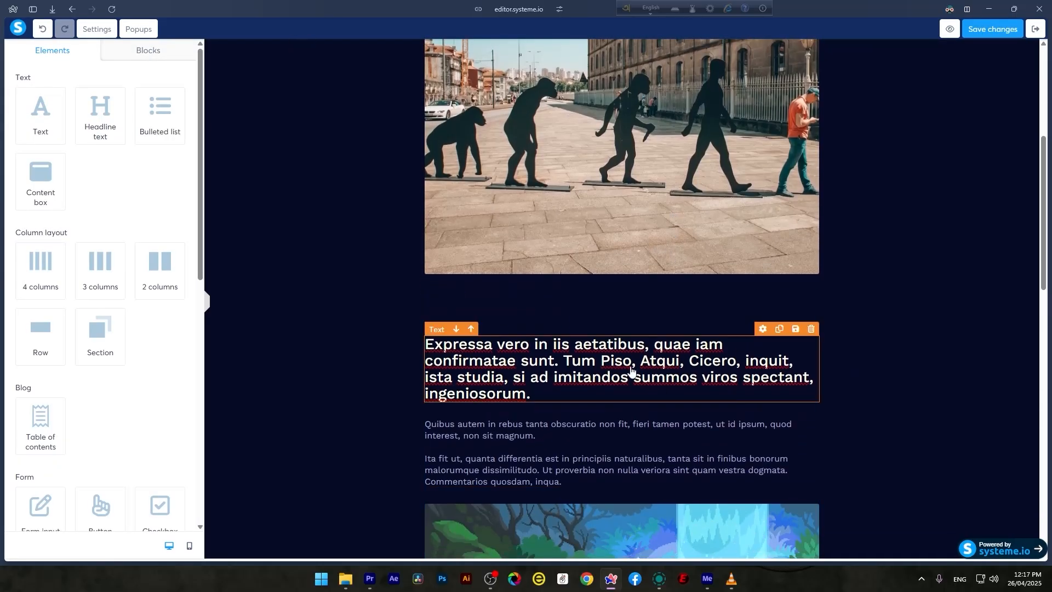
{"action": "left_click", "coordinate": [595, 373]}
{"action": "scroll", "coordinate": [141, 353], "scroll_direction": "down", "scroll_amount": 8}
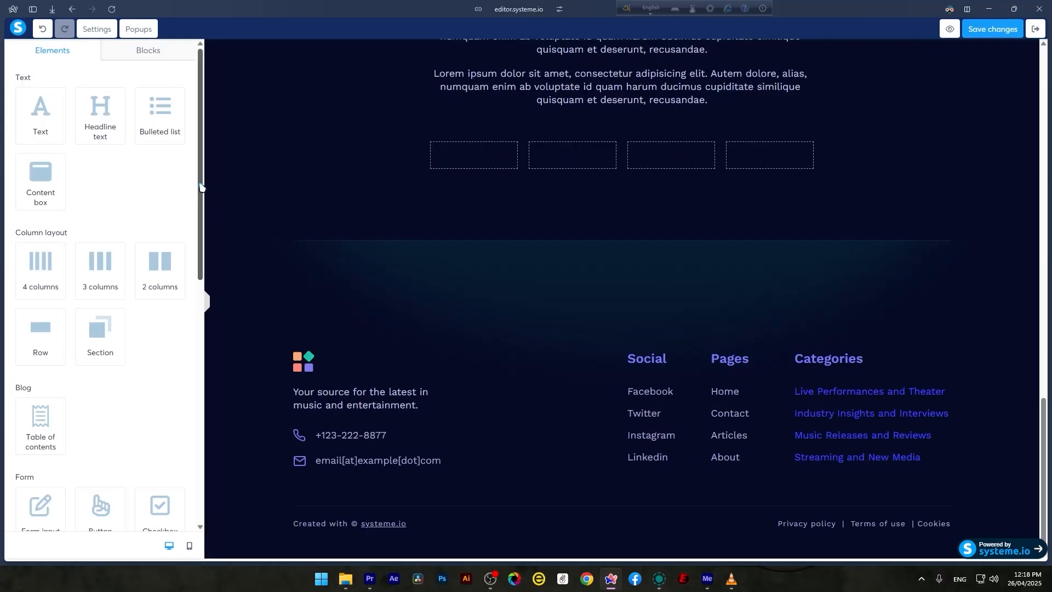
Examine the remaining form, media, social and other elements available for the post.
{"action": "scroll", "coordinate": [181, 323], "scroll_direction": "down", "scroll_amount": 5}
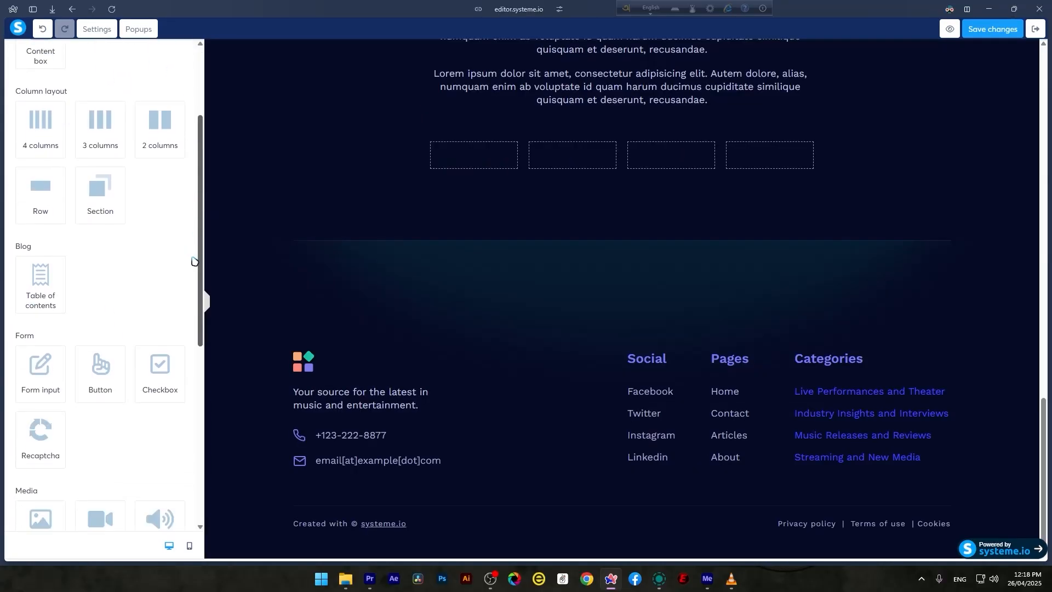
{"action": "scroll", "coordinate": [180, 323], "scroll_direction": "down", "scroll_amount": 5}
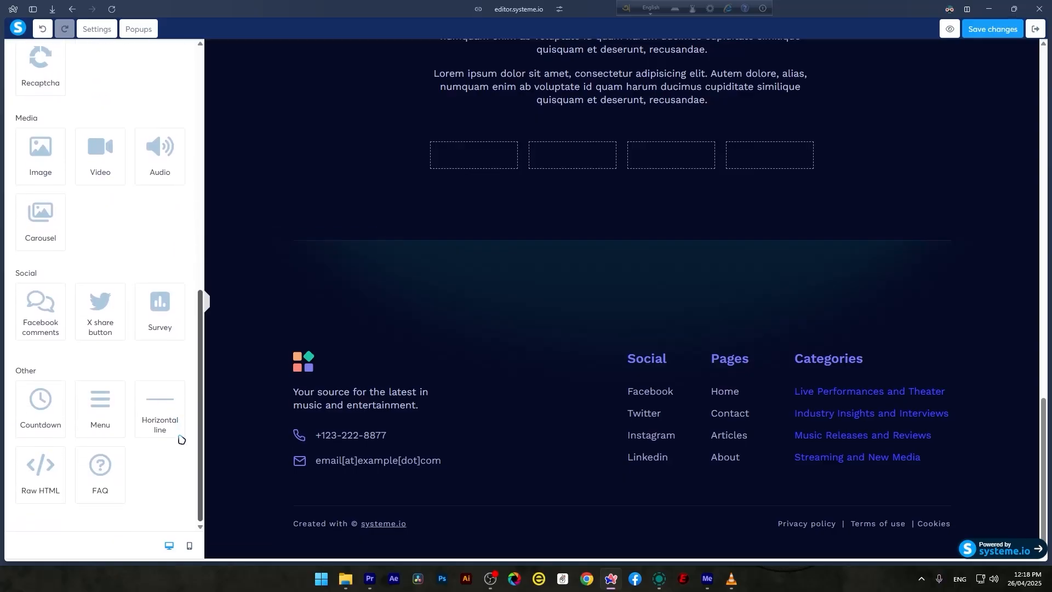
{"action": "scroll", "coordinate": [197, 433], "scroll_direction": "up", "scroll_amount": 1}
{"action": "scroll", "coordinate": [198, 434], "scroll_direction": "down", "scroll_amount": 1}
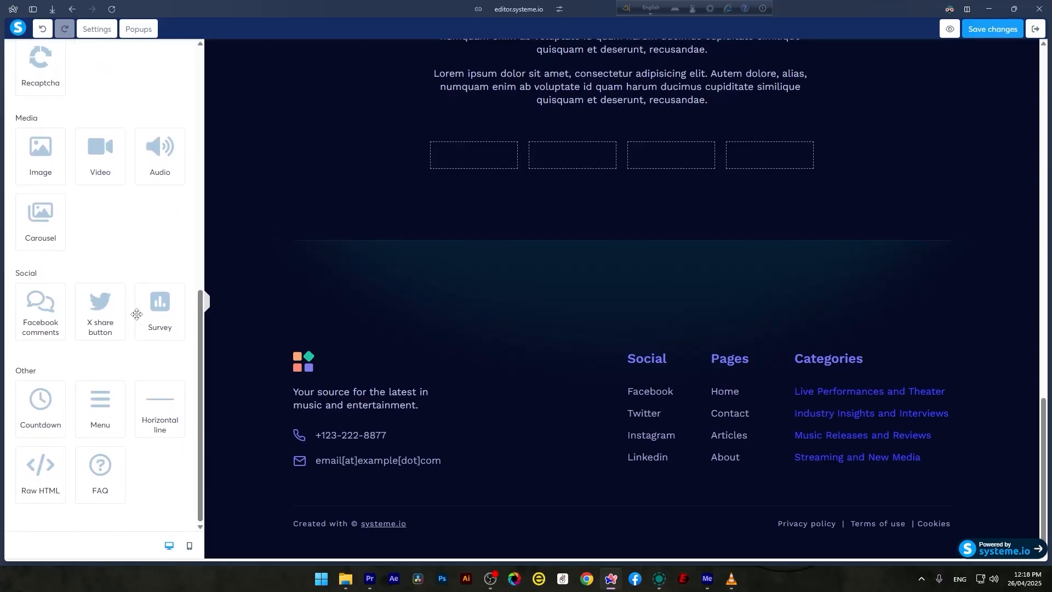
Add Facebook comments, an X share button, a survey, an image and a bulleted list below the four-column layout.
{"action": "left_click", "coordinate": [34, 308]}
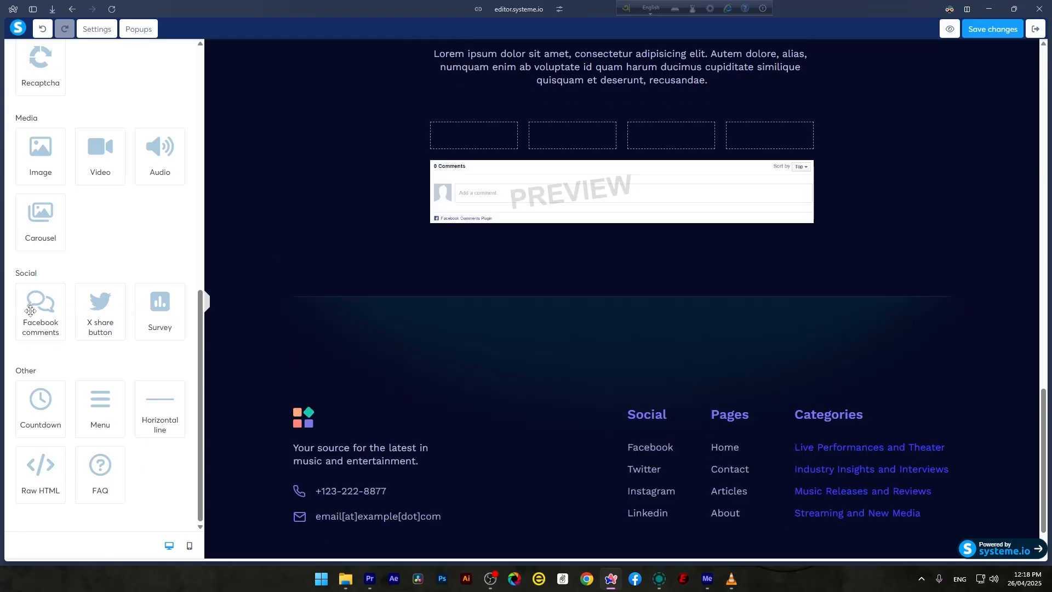
{"action": "left_click", "coordinate": [105, 310]}
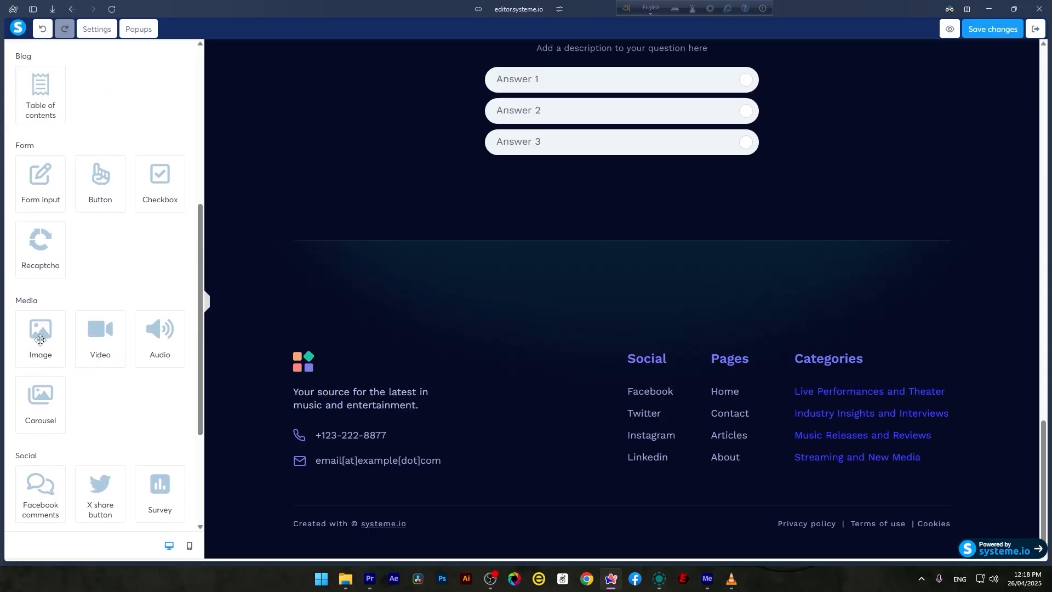
{"action": "left_click", "coordinate": [39, 339]}
{"action": "left_click", "coordinate": [724, 155]}
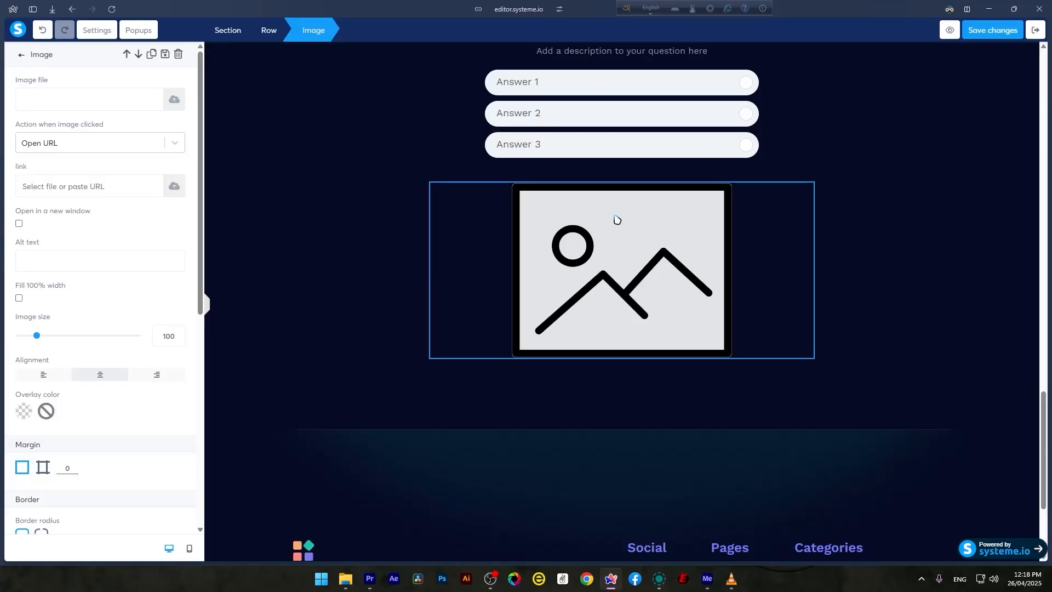
{"action": "scroll", "coordinate": [84, 389], "scroll_direction": "down", "scroll_amount": 2}
{"action": "scroll", "coordinate": [89, 312], "scroll_direction": "up", "scroll_amount": 2}
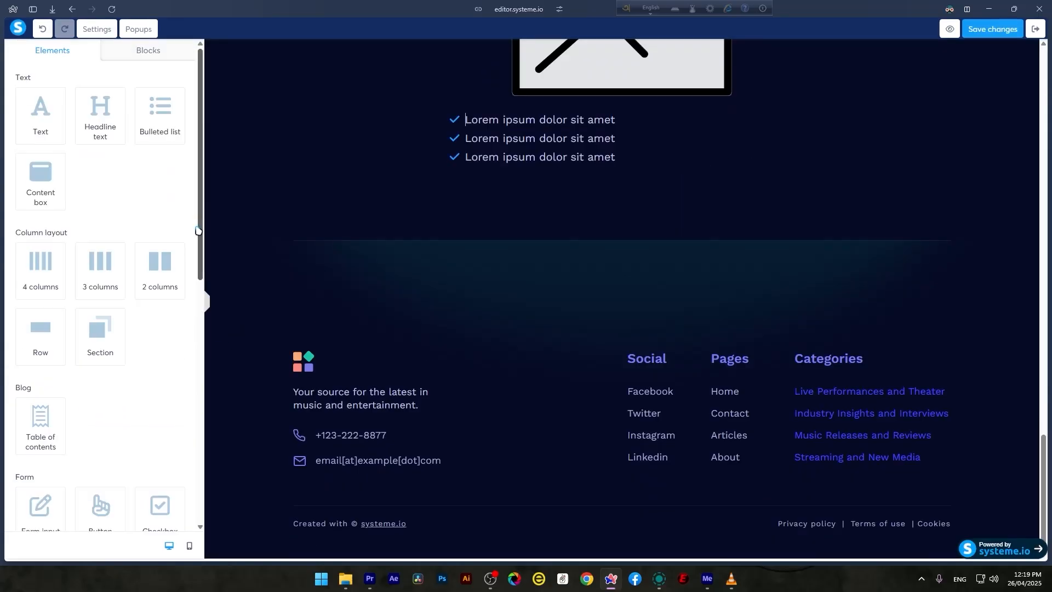
{"action": "left_click_drag", "start_coordinate": [198, 225], "coordinate": [323, 142]}
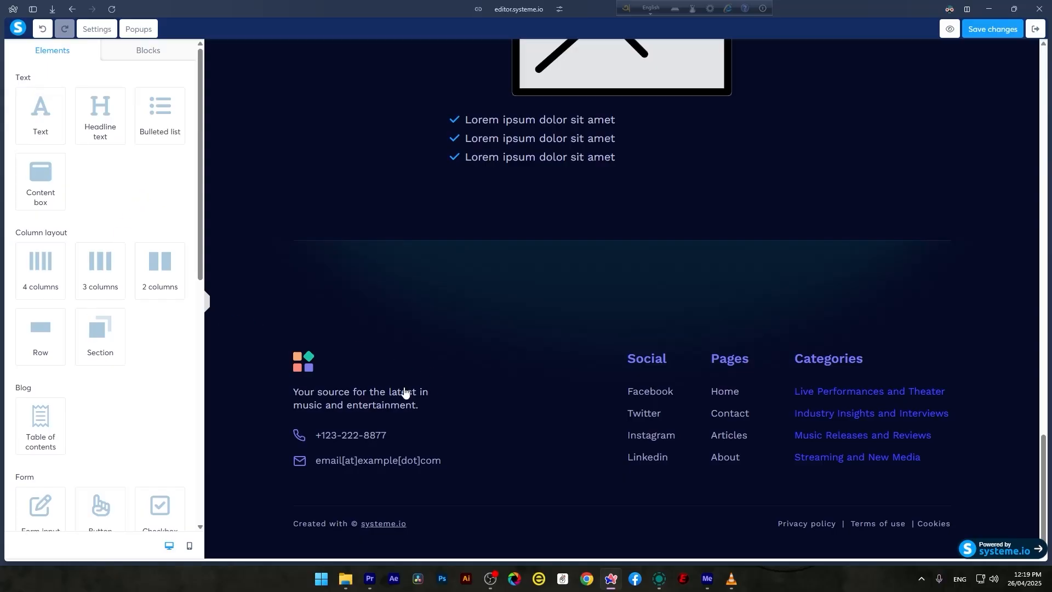
Add a Raw HTML element below the bulleted list at the end of the post.
{"action": "left_click_drag", "start_coordinate": [293, 391], "coordinate": [408, 419]}
{"action": "scroll", "coordinate": [103, 228], "scroll_direction": "down", "scroll_amount": 9}
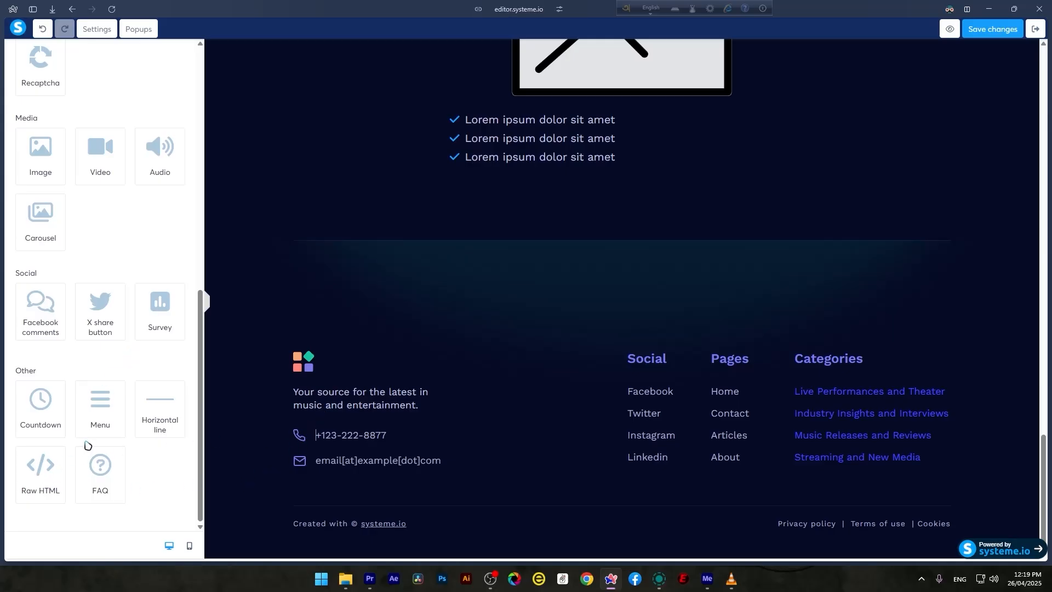
{"action": "left_click_drag", "start_coordinate": [57, 483], "coordinate": [144, 425]}
{"action": "left_click_drag", "start_coordinate": [453, 175], "coordinate": [453, 174]}
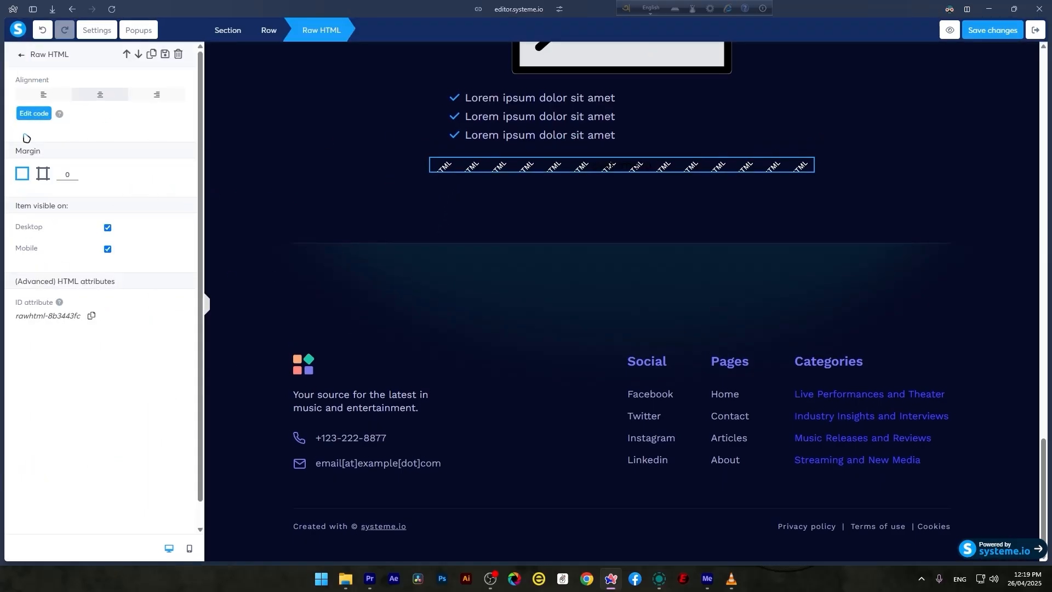
Open the Raw HTML element's code, add a second line reading "gkk" and discard the changes.
{"action": "left_click", "coordinate": [33, 113]}
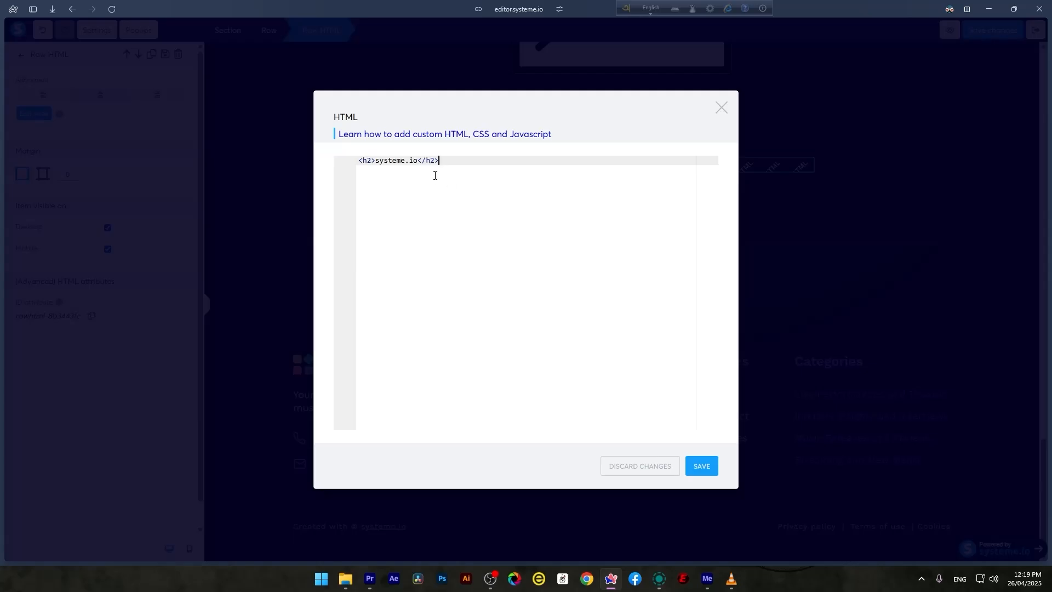
{"action": "key", "text": "Return"}
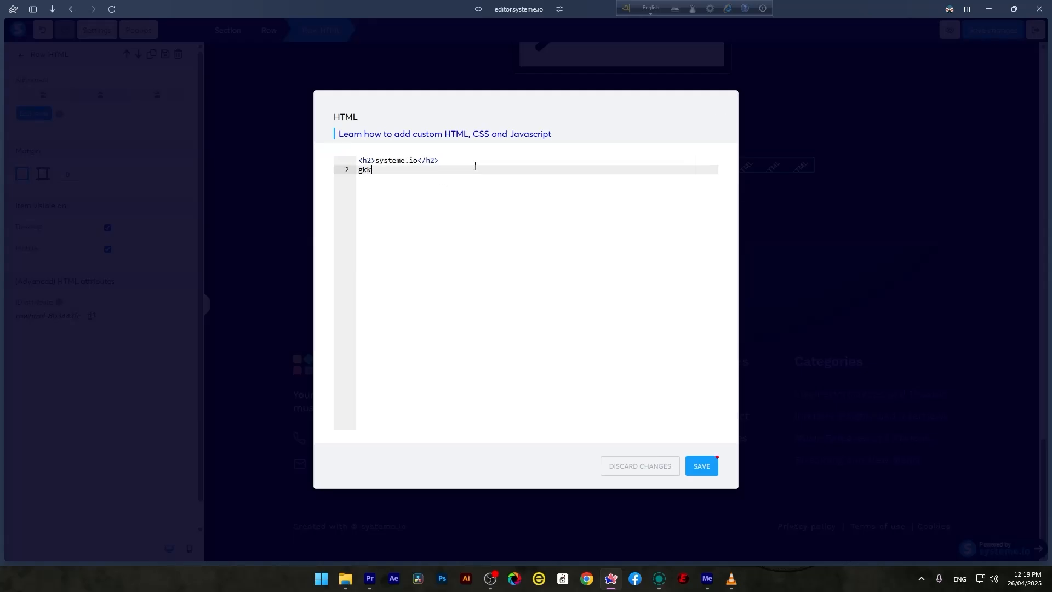
{"action": "left_click", "coordinate": [627, 464]}
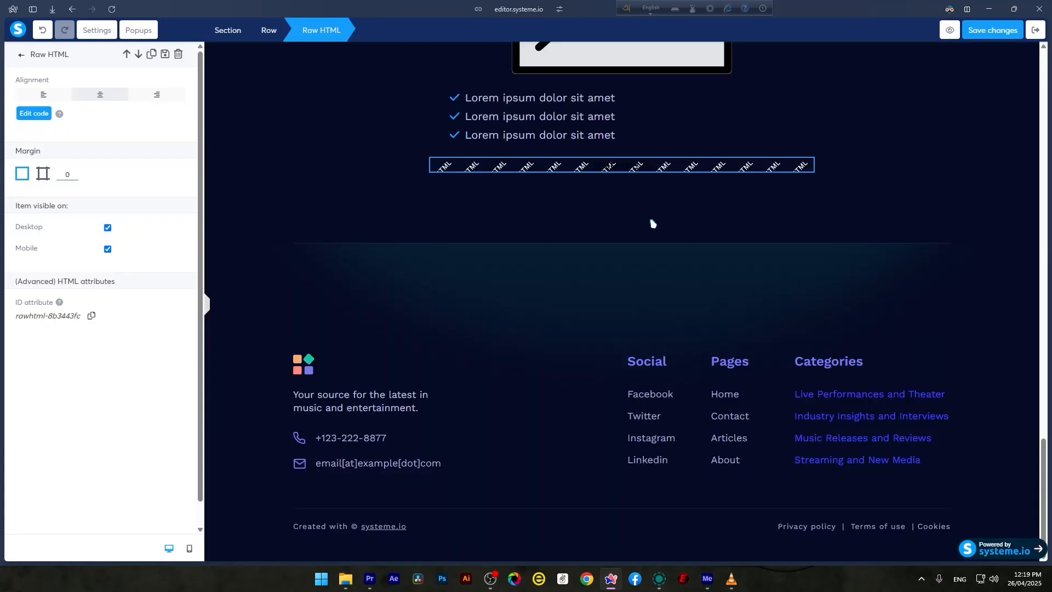
Delete the Raw HTML element from the end of the post.
{"action": "left_click", "coordinate": [517, 161]}
{"action": "left_click", "coordinate": [806, 149]}
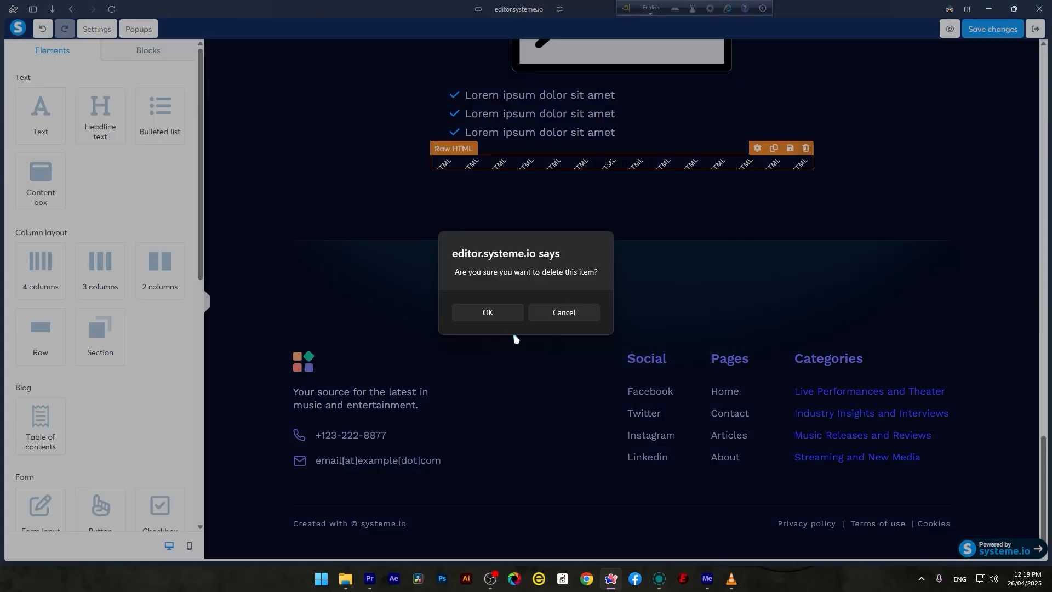
{"action": "left_click", "coordinate": [487, 311]}
Delete the survey, the placeholder image and the bulleted list below the X share button.
{"action": "scroll", "coordinate": [416, 272], "scroll_direction": "up", "scroll_amount": 8}
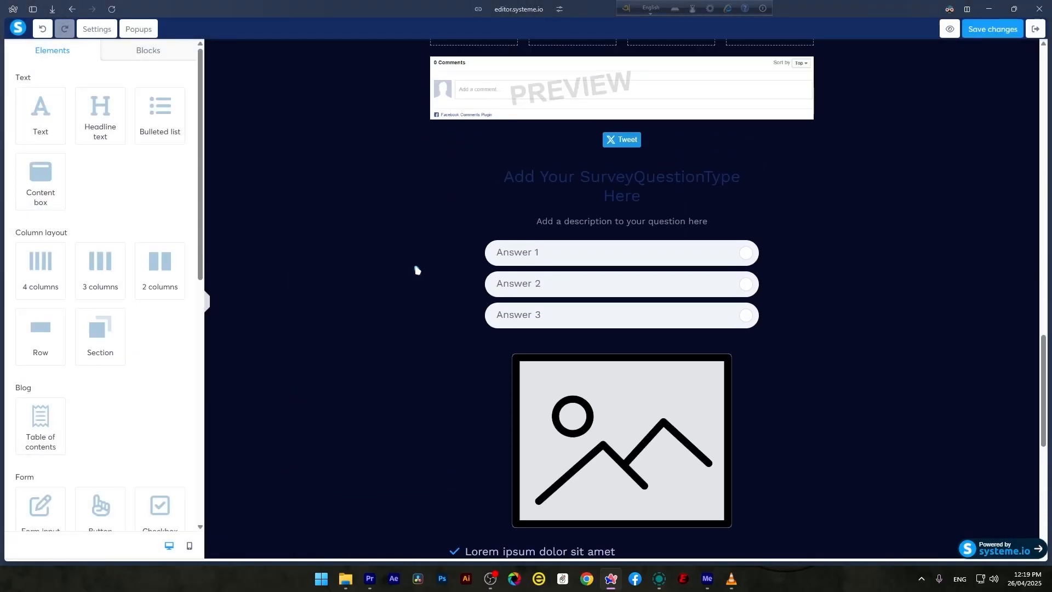
{"action": "left_click", "coordinate": [627, 406]}
{"action": "key", "text": "Delete"}
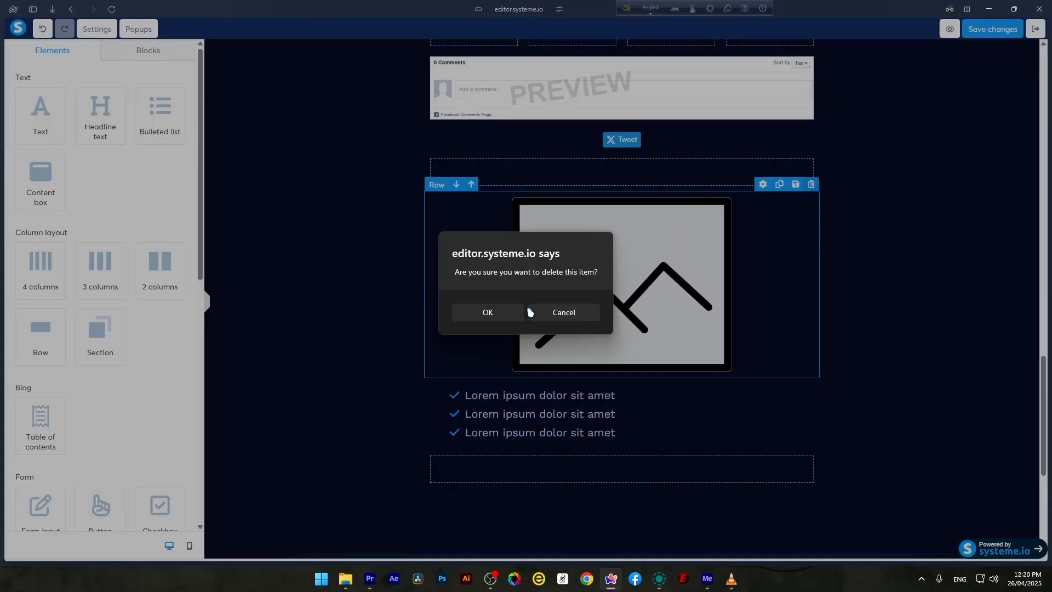
{"action": "left_click", "coordinate": [504, 312]}
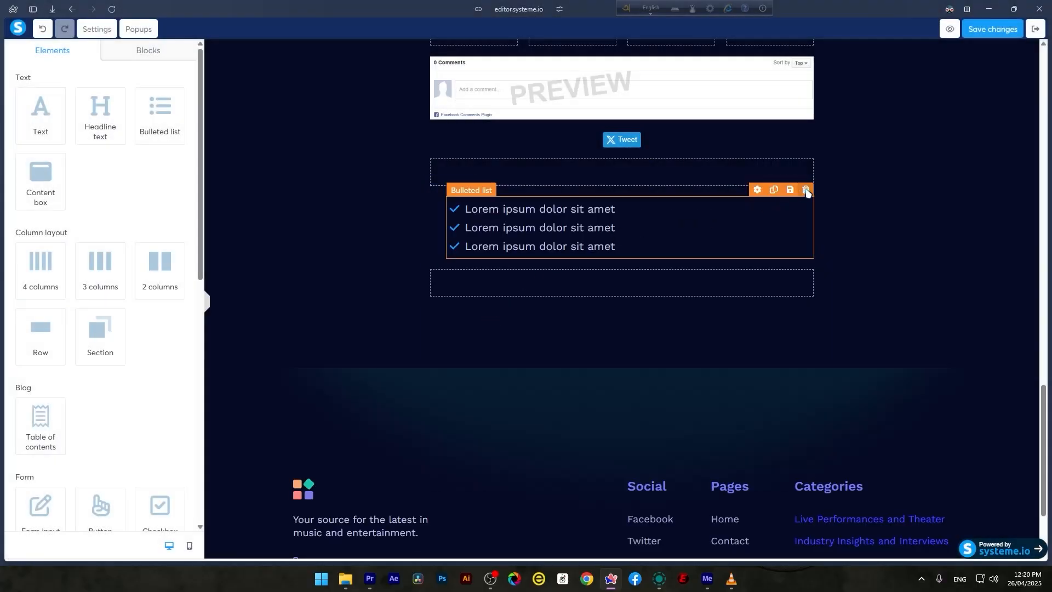
{"action": "left_click", "coordinate": [805, 191]}
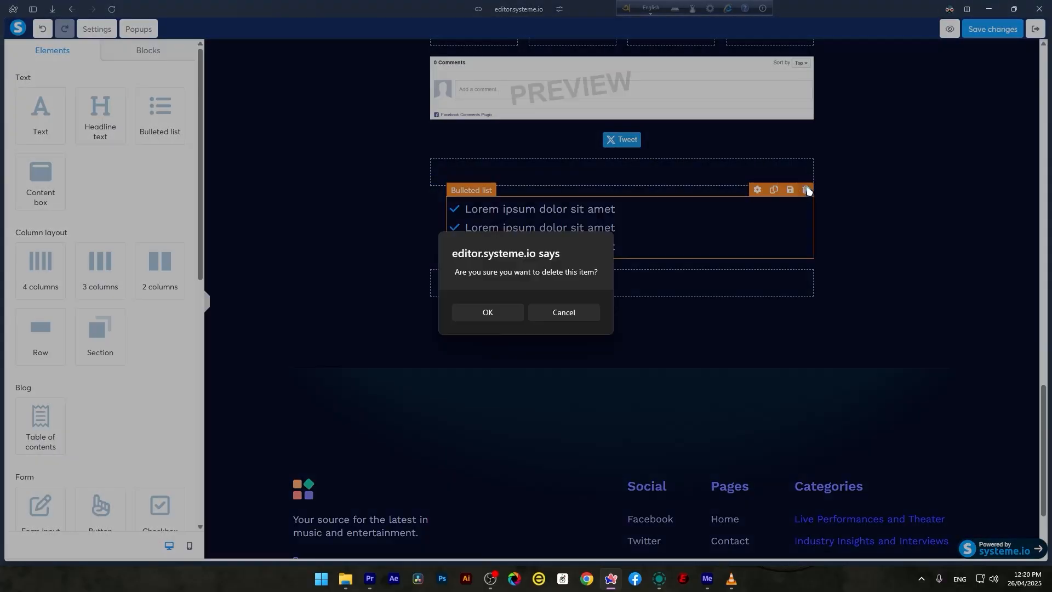
{"action": "left_click", "coordinate": [481, 313]}
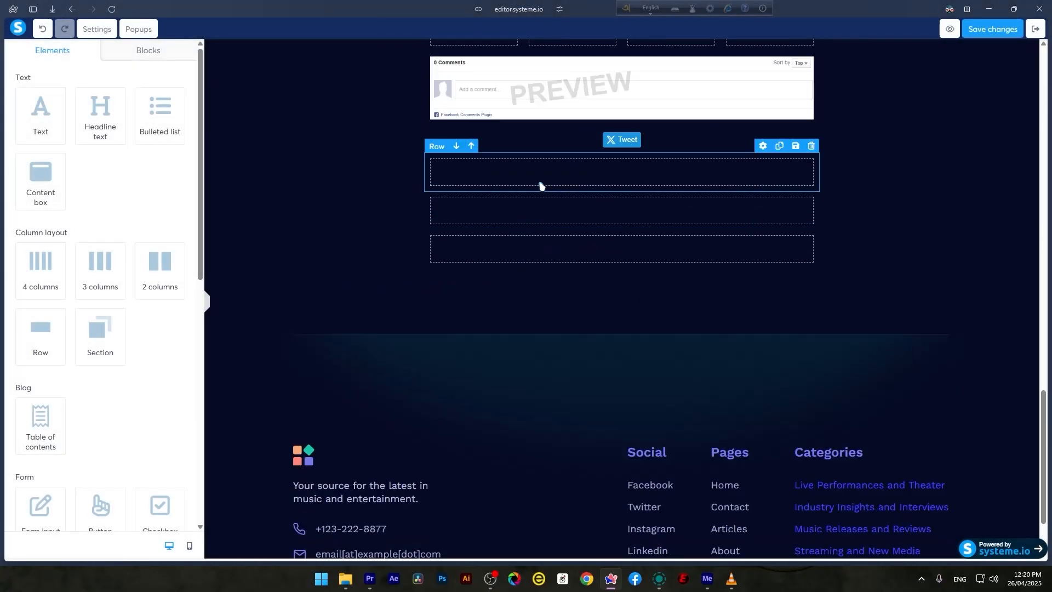
Save the post's changes and return to the JokSin Agency blog's list of posts.
{"action": "left_click", "coordinate": [996, 32]}
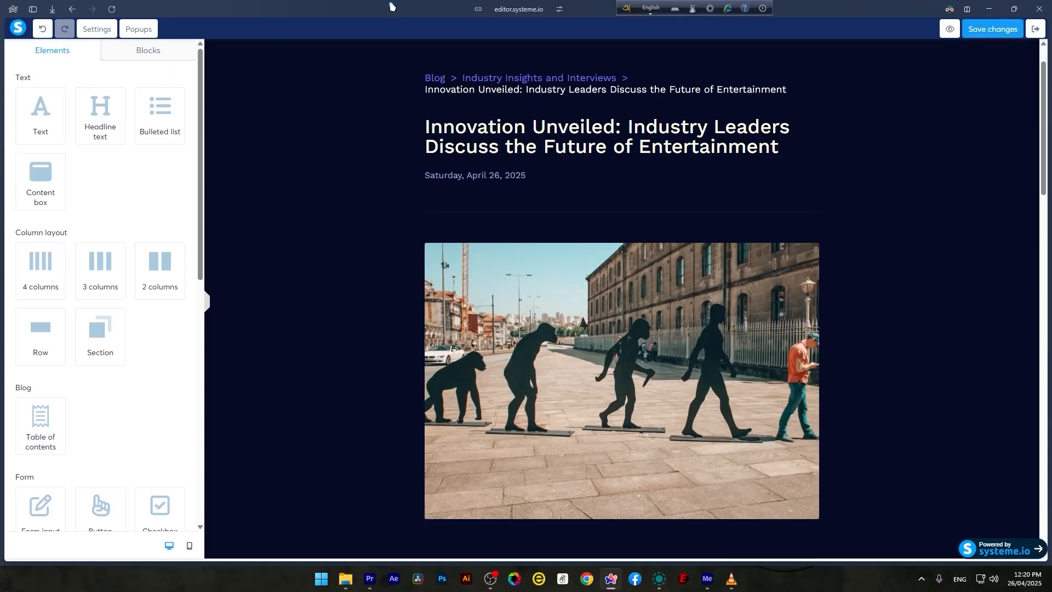
{"action": "left_click", "coordinate": [72, 10]}
Go to the sales funnels and open the "run an agency" funnel.
{"action": "mouse_move", "coordinate": [688, 37]}
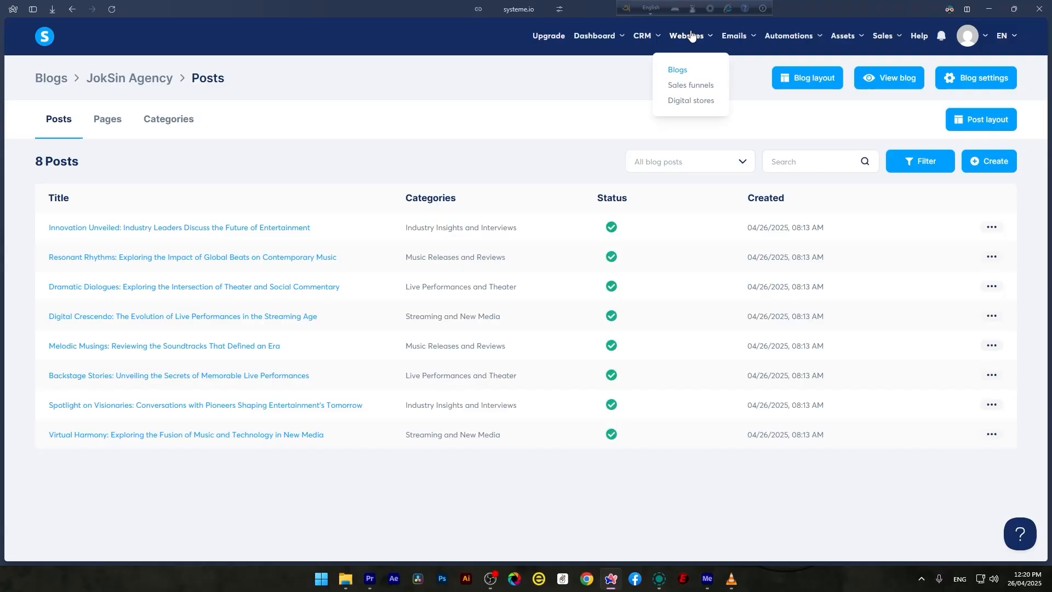
{"action": "left_click", "coordinate": [696, 86]}
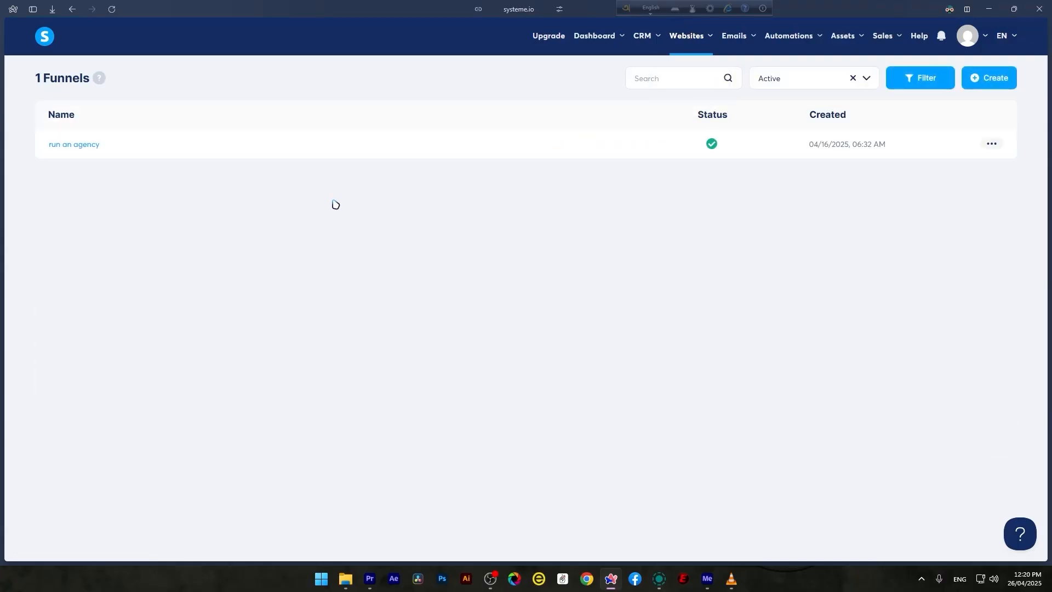
{"action": "left_click", "coordinate": [77, 149]}
{"action": "left_click", "coordinate": [983, 78]}
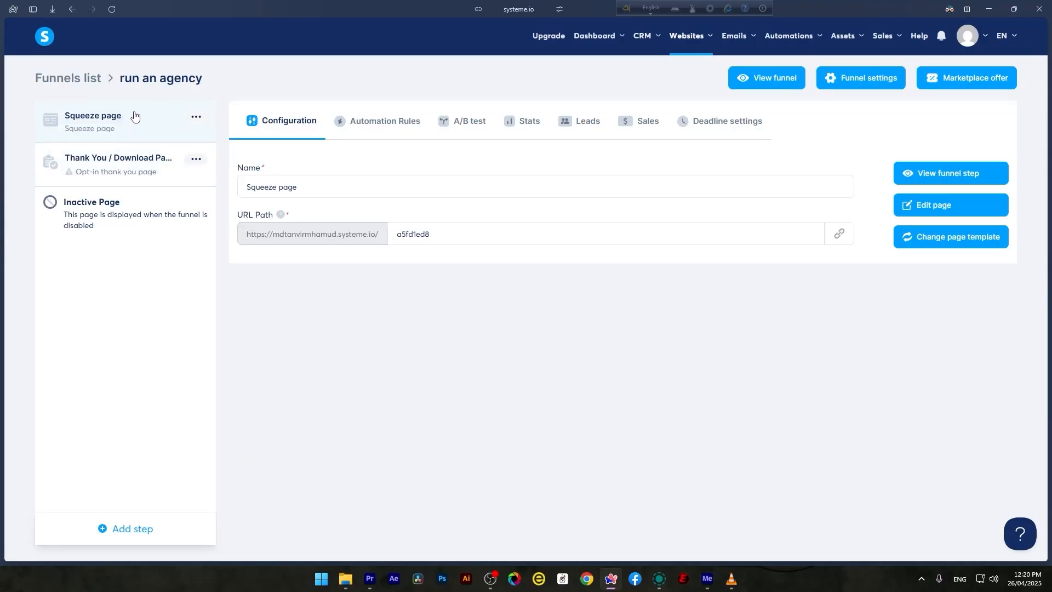
View the Thank You / Download page's templates and the Inactive Page's design, and return to the funnel.
{"action": "left_click", "coordinate": [122, 159]}
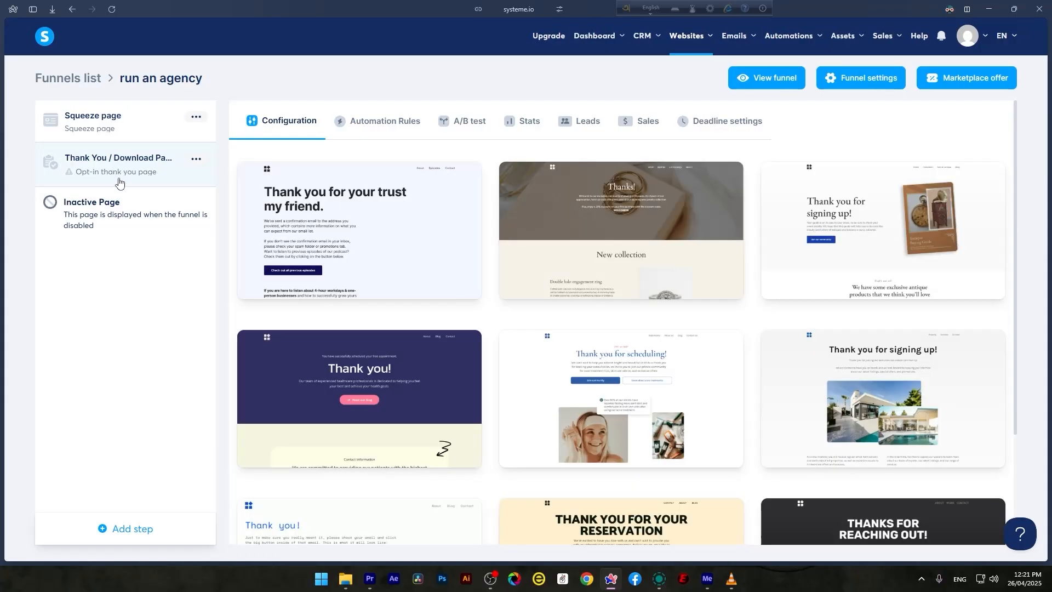
{"action": "left_click", "coordinate": [108, 225]}
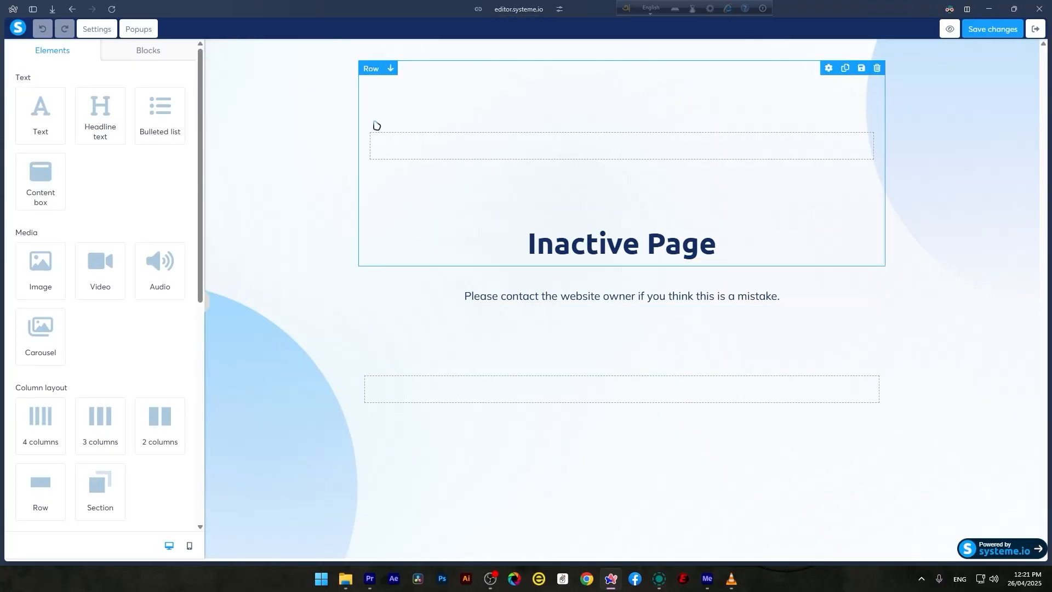
{"action": "left_click", "coordinate": [22, 30]}
Check the squeeze page's automation rules and return to its configuration.
{"action": "left_click", "coordinate": [146, 128]}
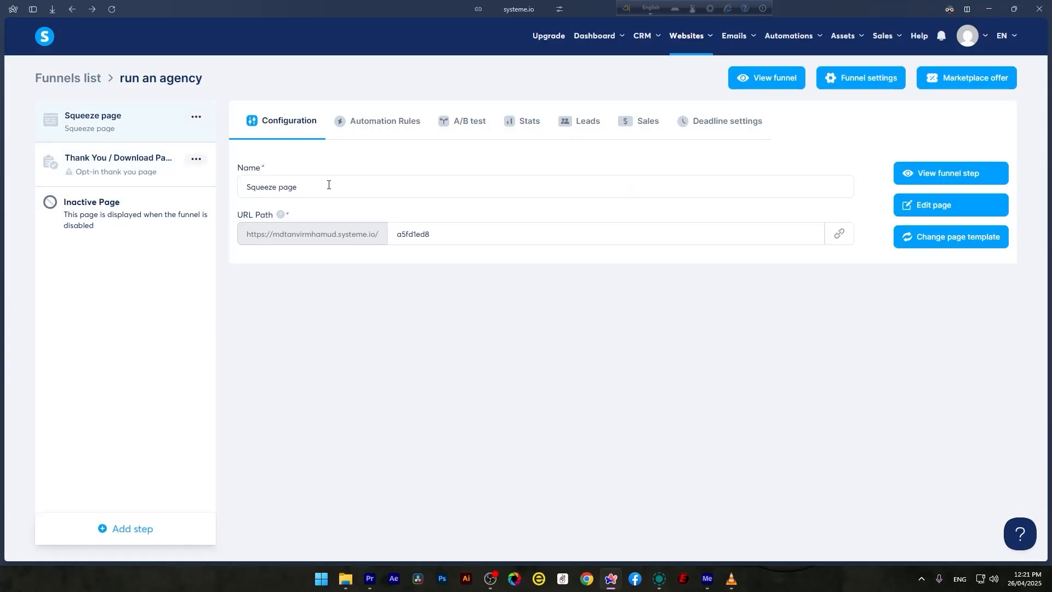
{"action": "left_click", "coordinate": [360, 125]}
{"action": "left_click", "coordinate": [309, 128]}
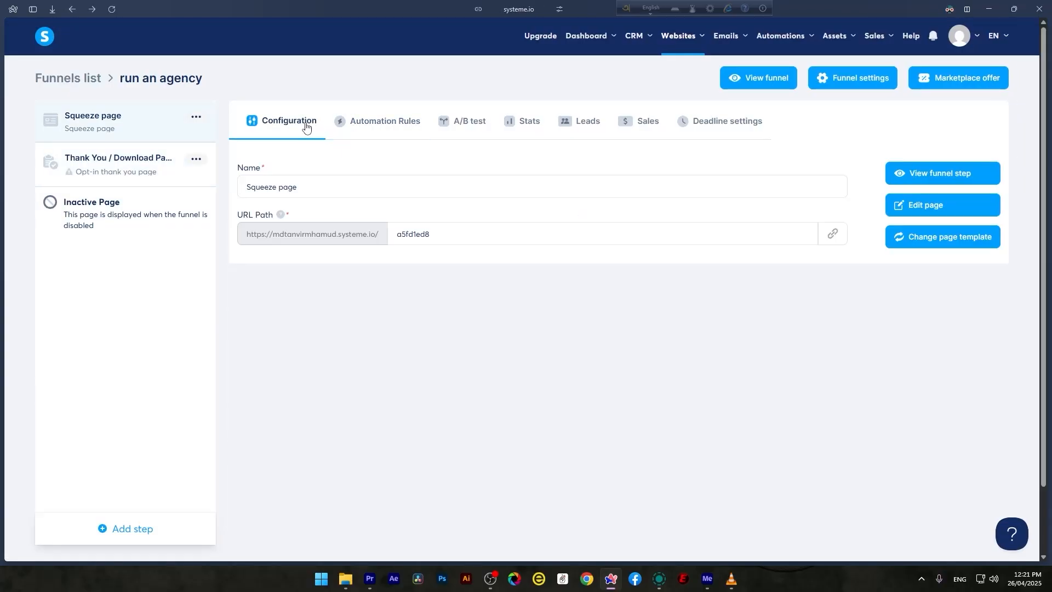
Start changing the squeeze page's template and show 30 templates per page.
{"action": "left_click", "coordinate": [951, 248]}
{"action": "left_click", "coordinate": [593, 339]}
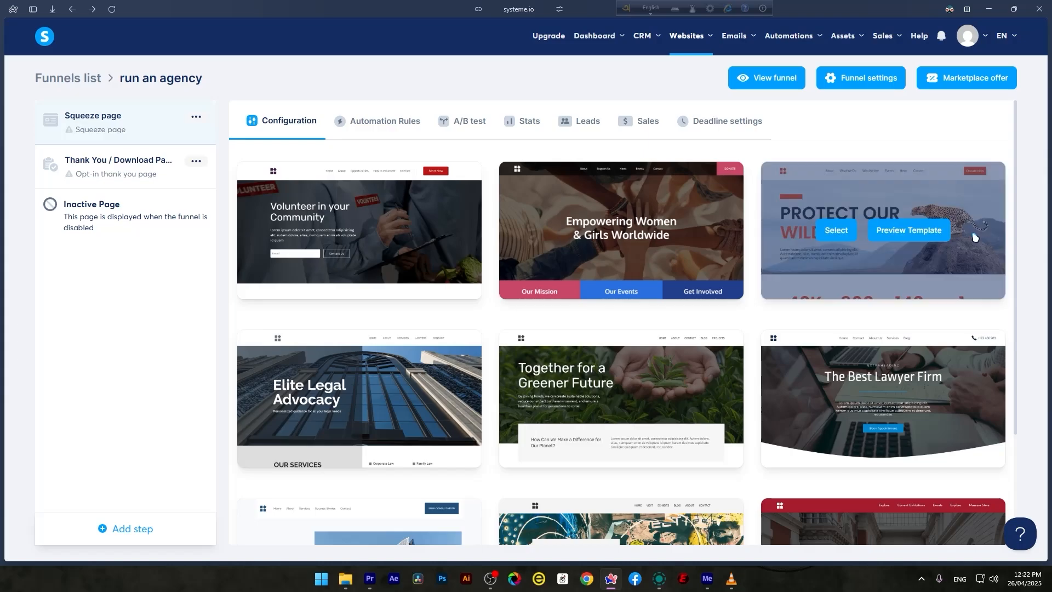
{"action": "left_click_drag", "start_coordinate": [1014, 153], "coordinate": [1001, 123]}
{"action": "scroll", "coordinate": [1016, 238], "scroll_direction": "down", "scroll_amount": 3}
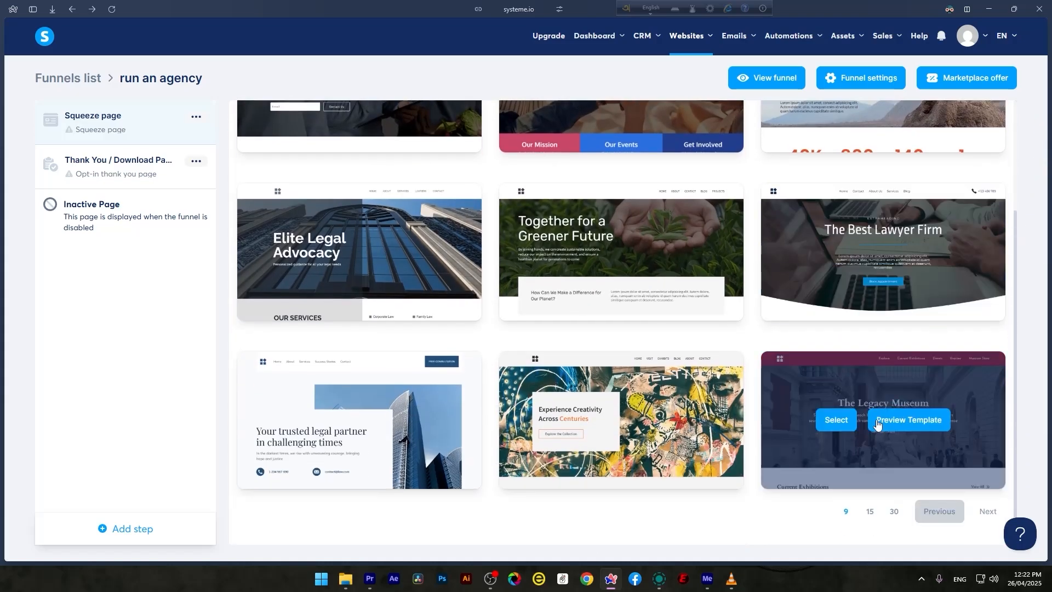
{"action": "left_click", "coordinate": [870, 512]}
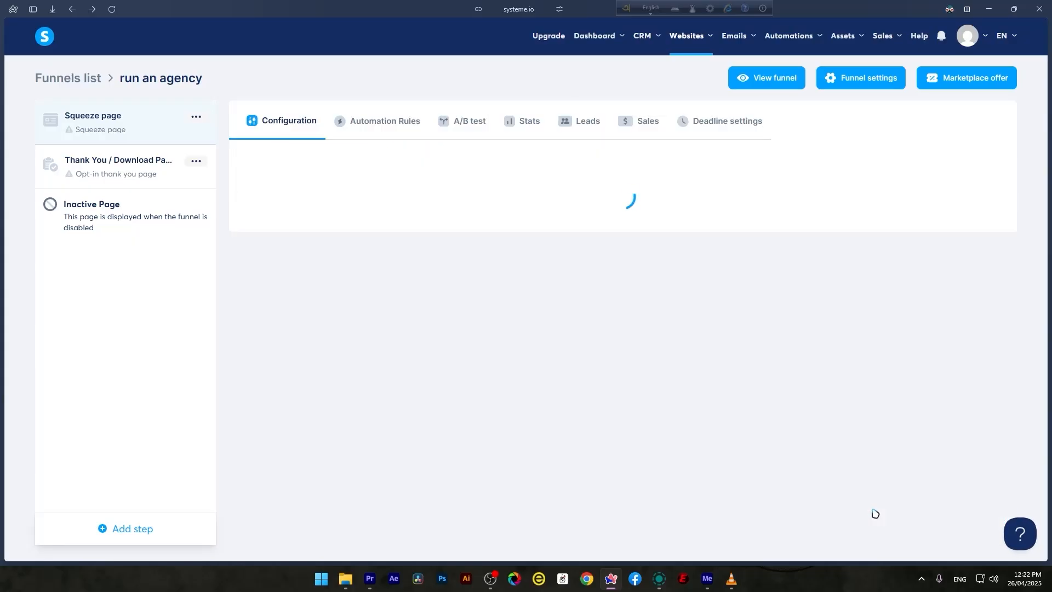
{"action": "scroll", "coordinate": [875, 509], "scroll_direction": "down", "scroll_amount": 8}
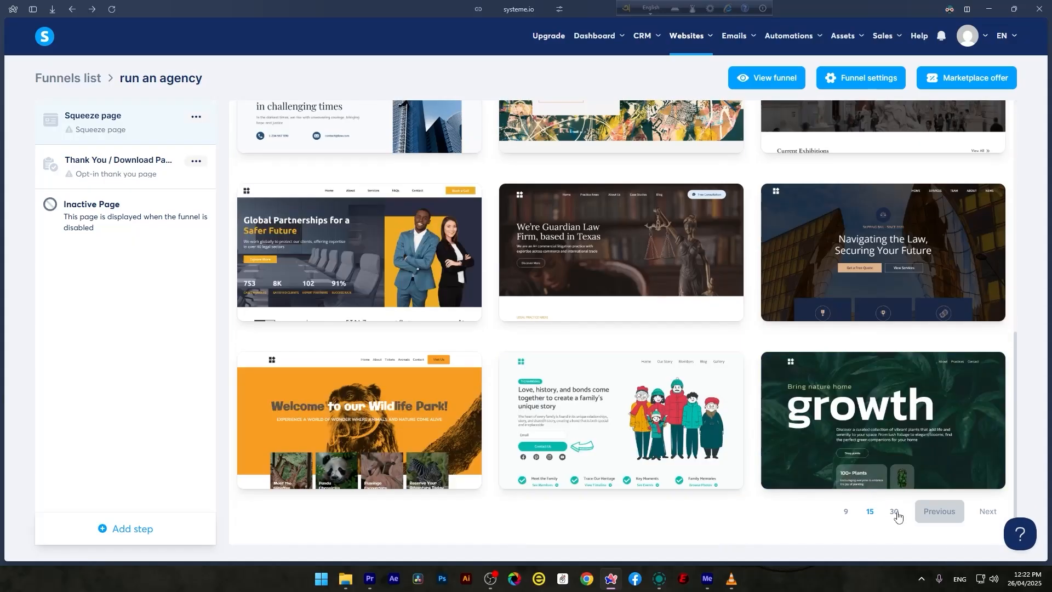
{"action": "left_click", "coordinate": [895, 514]}
Browse the templates and apply the "Your reliable legal partners delivering results with honor" template to the squeeze page.
{"action": "left_click", "coordinate": [419, 125]}
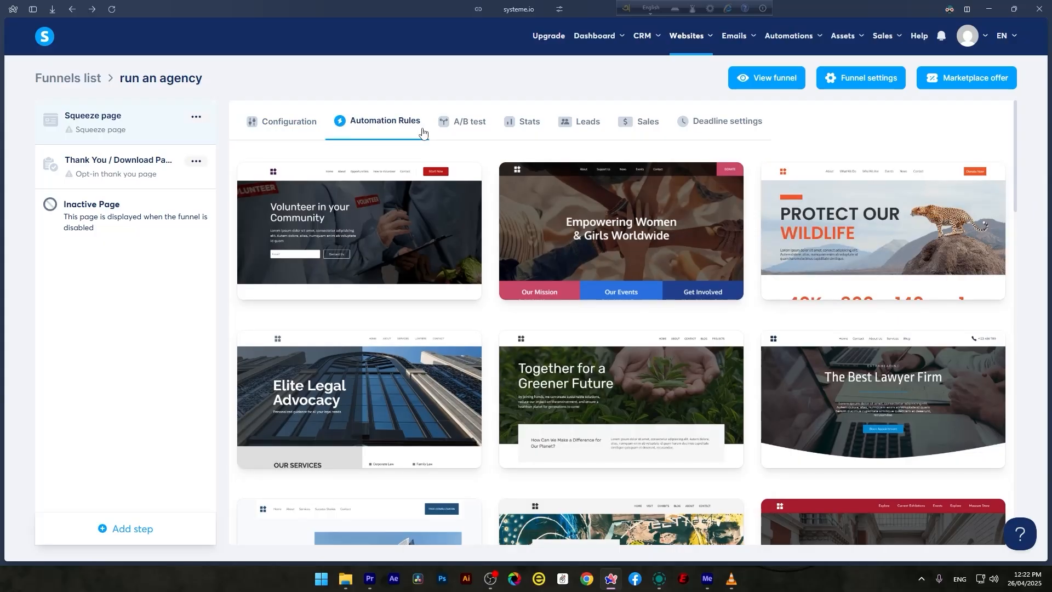
{"action": "left_click", "coordinate": [476, 123]}
{"action": "scroll", "coordinate": [1009, 196], "scroll_direction": "down", "scroll_amount": 2}
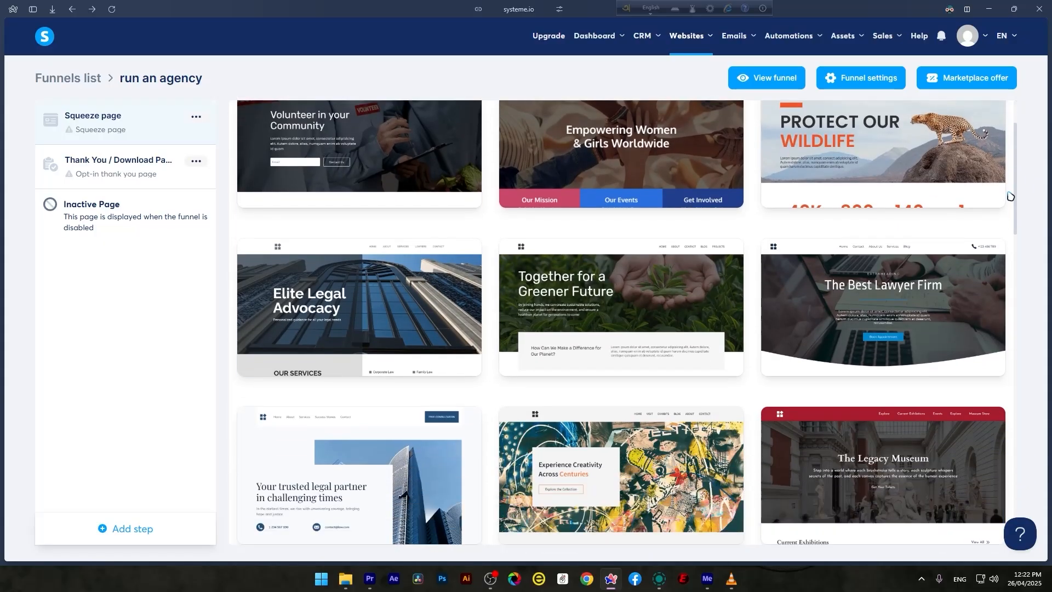
{"action": "left_click_drag", "start_coordinate": [1018, 196], "coordinate": [1017, 374]}
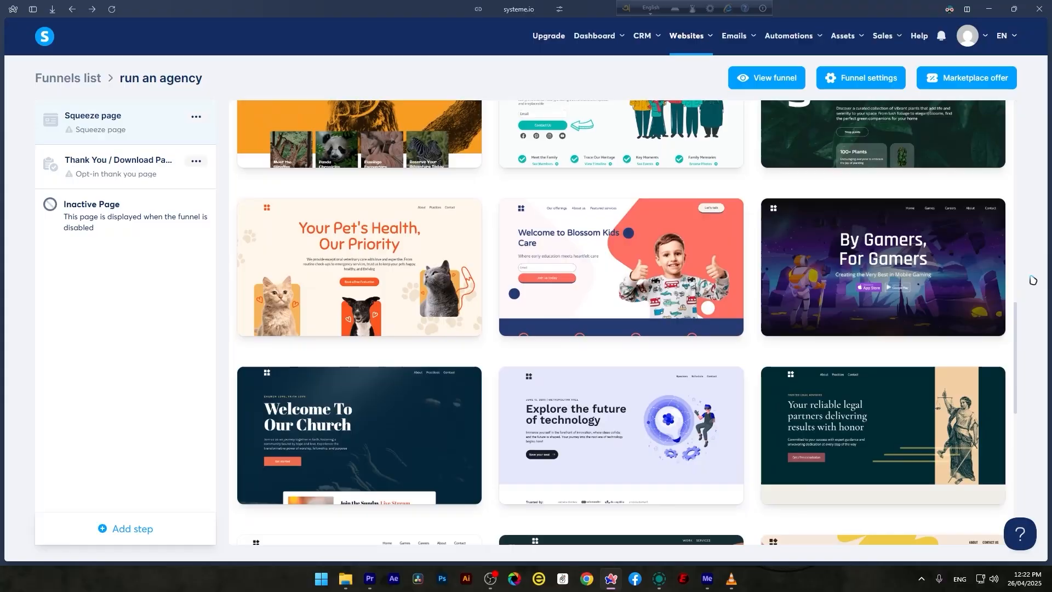
{"action": "mouse_move", "coordinate": [944, 276]}
{"action": "scroll", "coordinate": [943, 275], "scroll_direction": "down", "scroll_amount": 2}
{"action": "scroll", "coordinate": [943, 276], "scroll_direction": "up", "scroll_amount": 6}
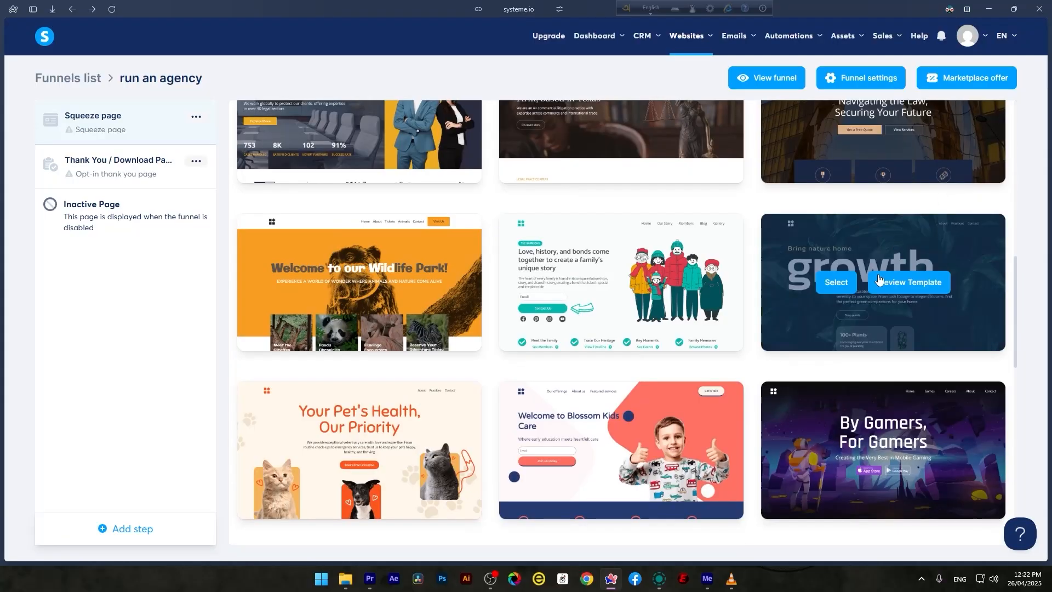
{"action": "scroll", "coordinate": [656, 348], "scroll_direction": "down", "scroll_amount": 10}
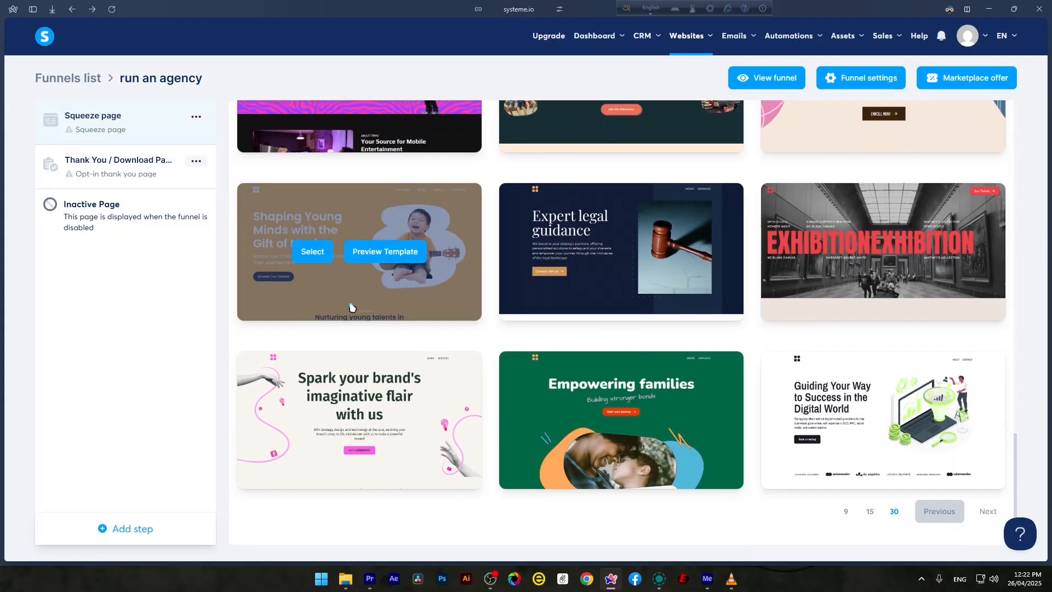
{"action": "scroll", "coordinate": [695, 526], "scroll_direction": "up", "scroll_amount": 10}
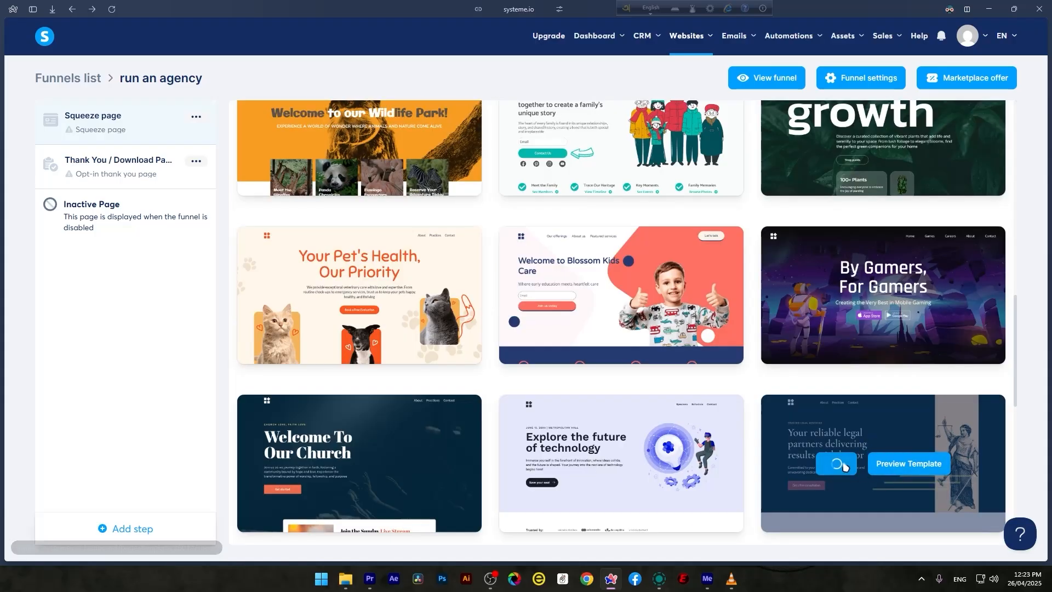
{"action": "left_click", "coordinate": [844, 465]}
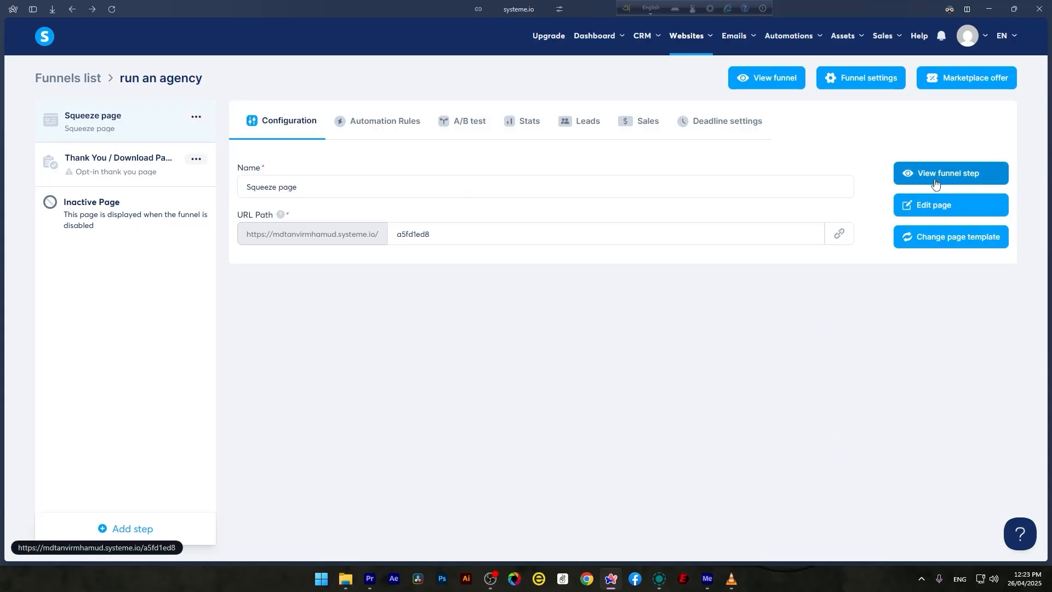
Open the squeeze page for editing and look through the whole template.
{"action": "left_click", "coordinate": [932, 208]}
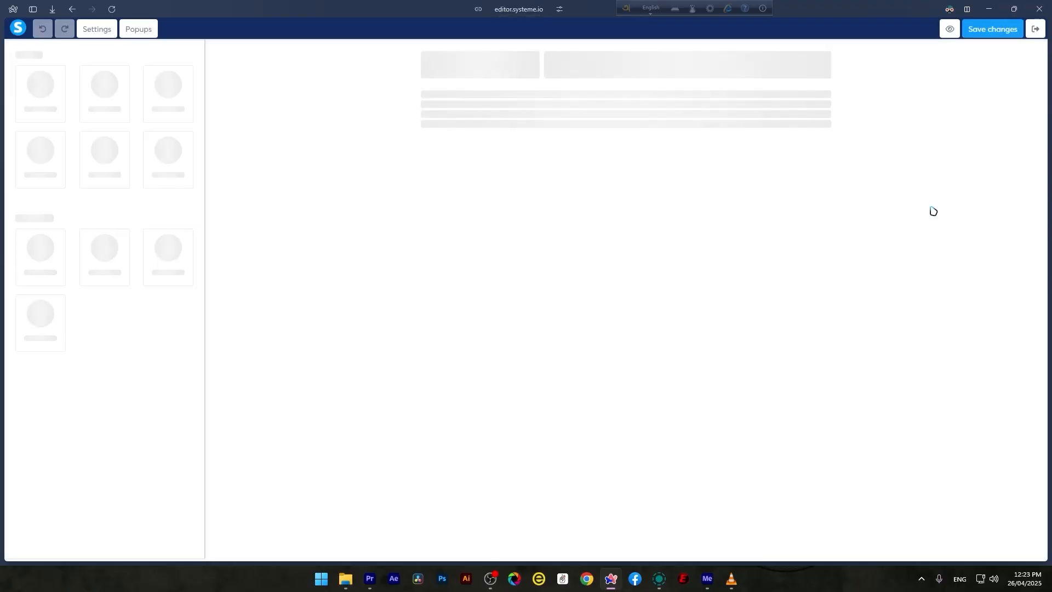
{"action": "scroll", "coordinate": [933, 211], "scroll_direction": "down", "scroll_amount": 10}
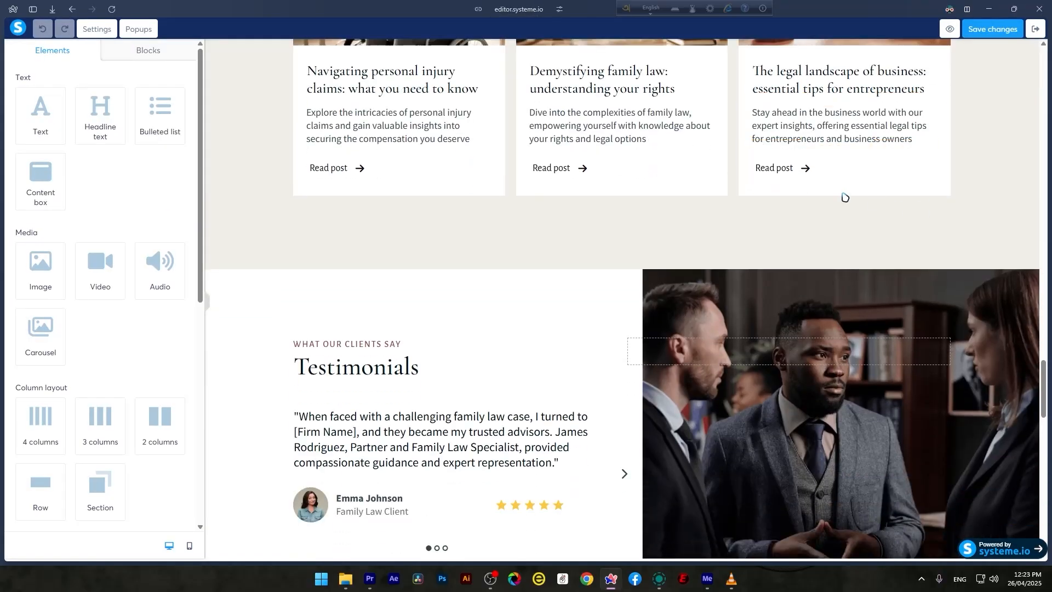
{"action": "scroll", "coordinate": [620, 237], "scroll_direction": "up", "scroll_amount": 10}
{"action": "scroll", "coordinate": [617, 256], "scroll_direction": "up", "scroll_amount": 15}
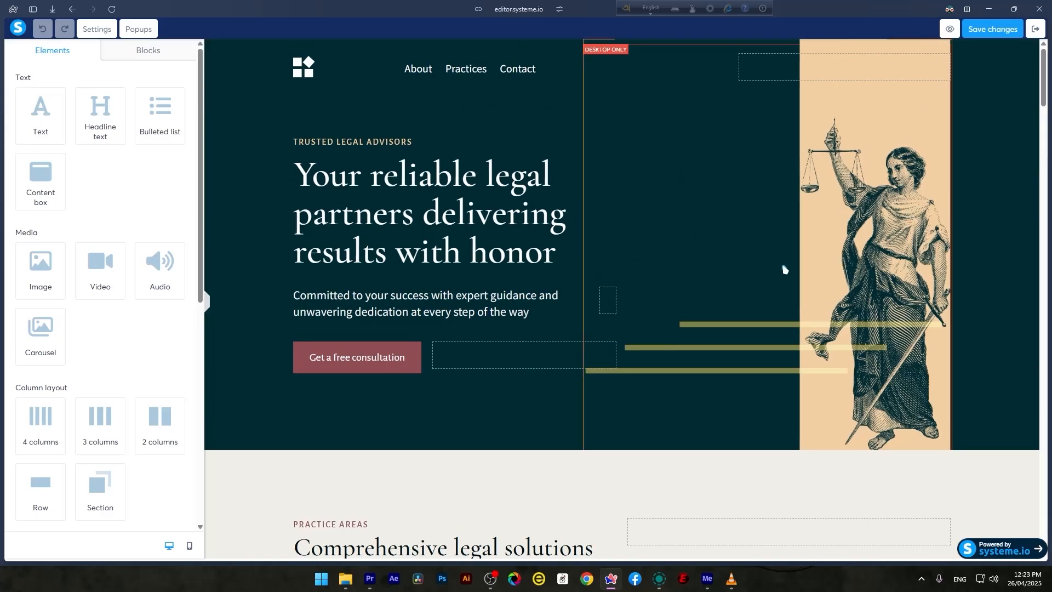
Reword the hero headline to "Your reliable Agency to blow up on SOCIAL MEDIA".
{"action": "left_click", "coordinate": [361, 211]}
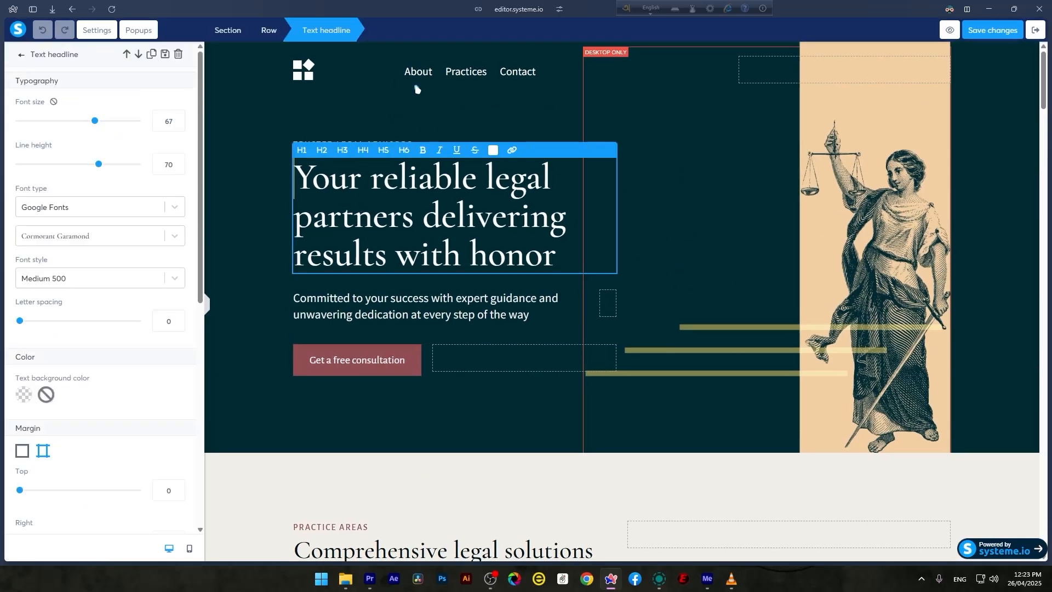
{"action": "left_click", "coordinate": [421, 71]}
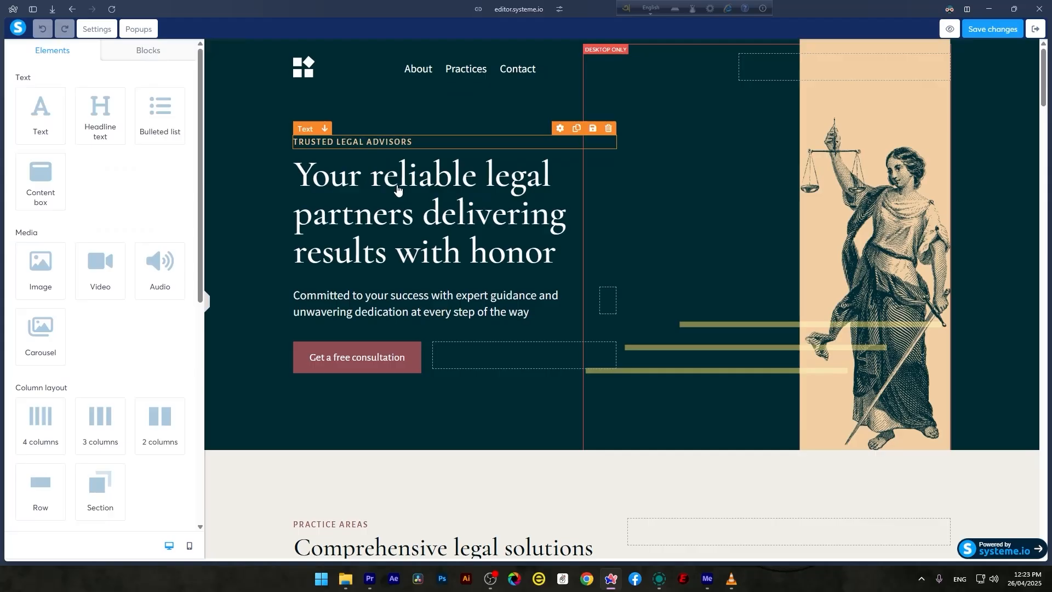
{"action": "left_click_drag", "start_coordinate": [486, 181], "coordinate": [553, 273]}
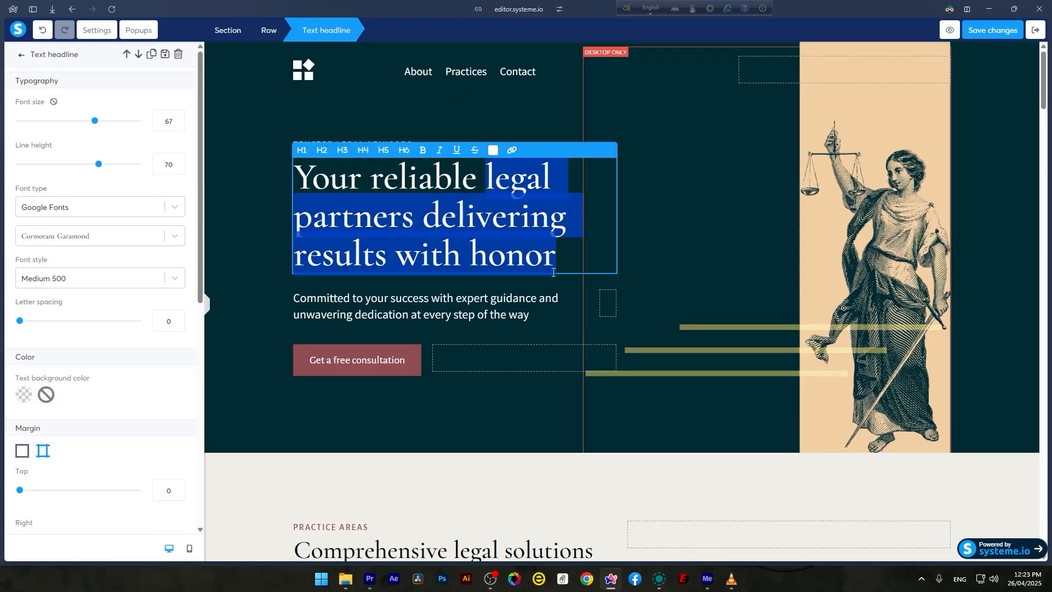
{"action": "type", "text": "Agency to B"}
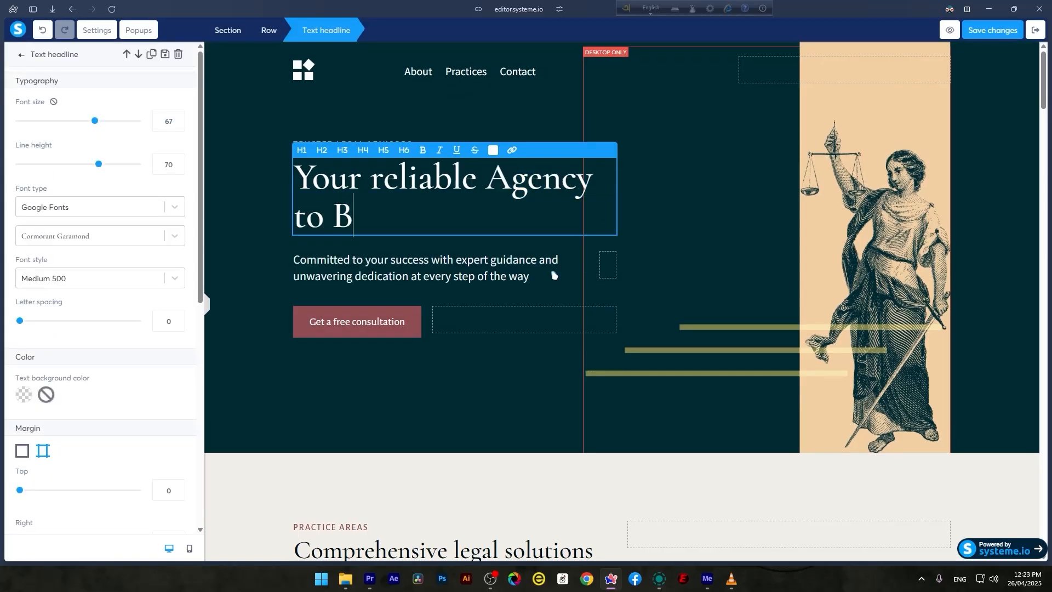
Make "SOCIAL MEDIA" in the hero headline bold, trying italic and underline on it without keeping them.
{"action": "left_click_drag", "start_coordinate": [296, 255], "coordinate": [548, 254]}
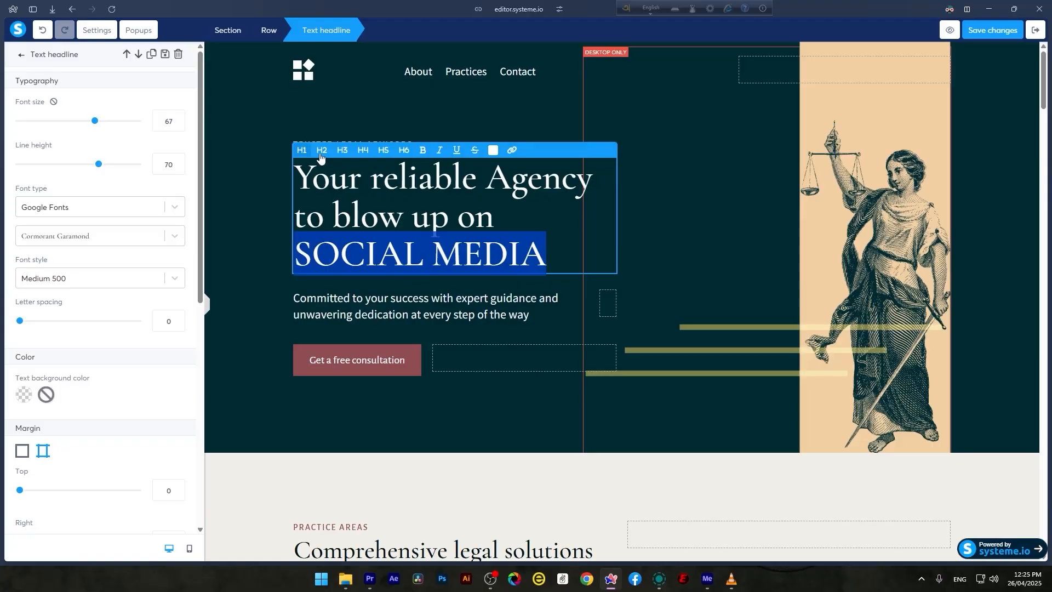
{"action": "left_click", "coordinate": [426, 157]}
{"action": "left_click", "coordinate": [426, 157]}
{"action": "left_click", "coordinate": [427, 157]}
{"action": "left_click", "coordinate": [437, 153]}
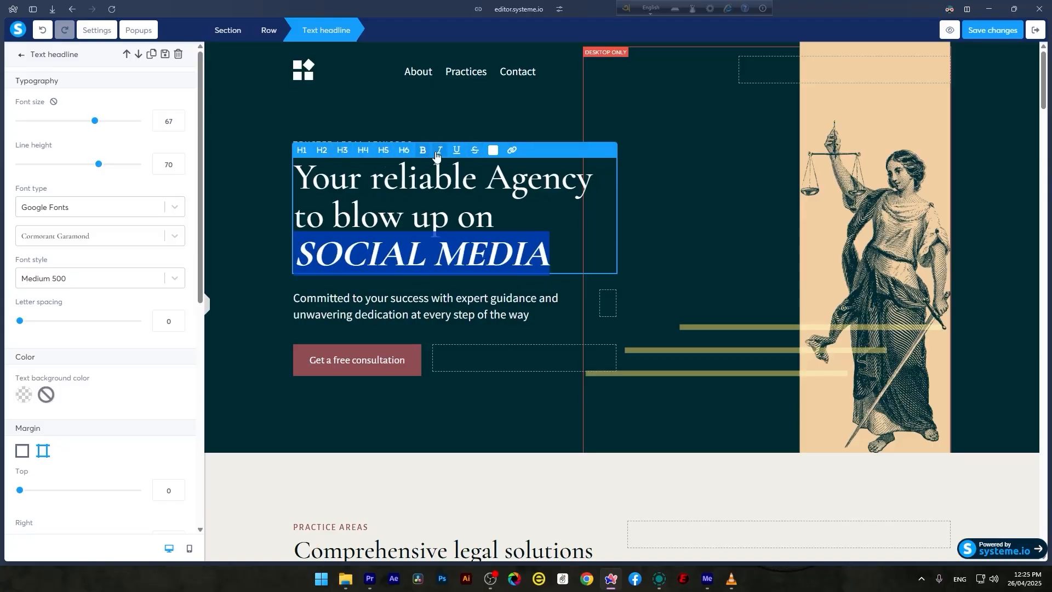
{"action": "left_click", "coordinate": [437, 153]}
{"action": "left_click", "coordinate": [458, 155]}
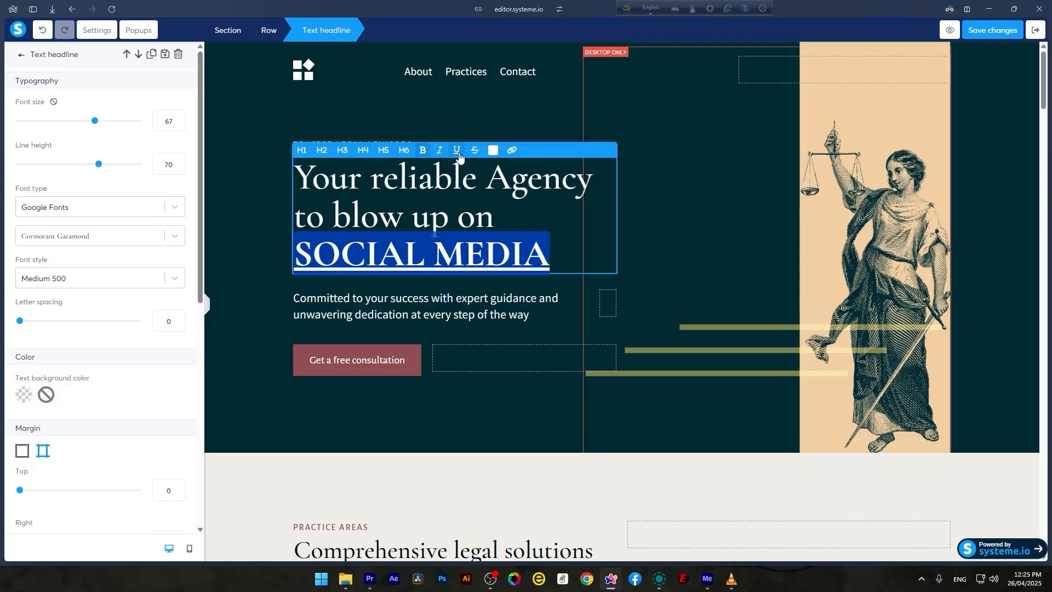
{"action": "left_click", "coordinate": [459, 156]}
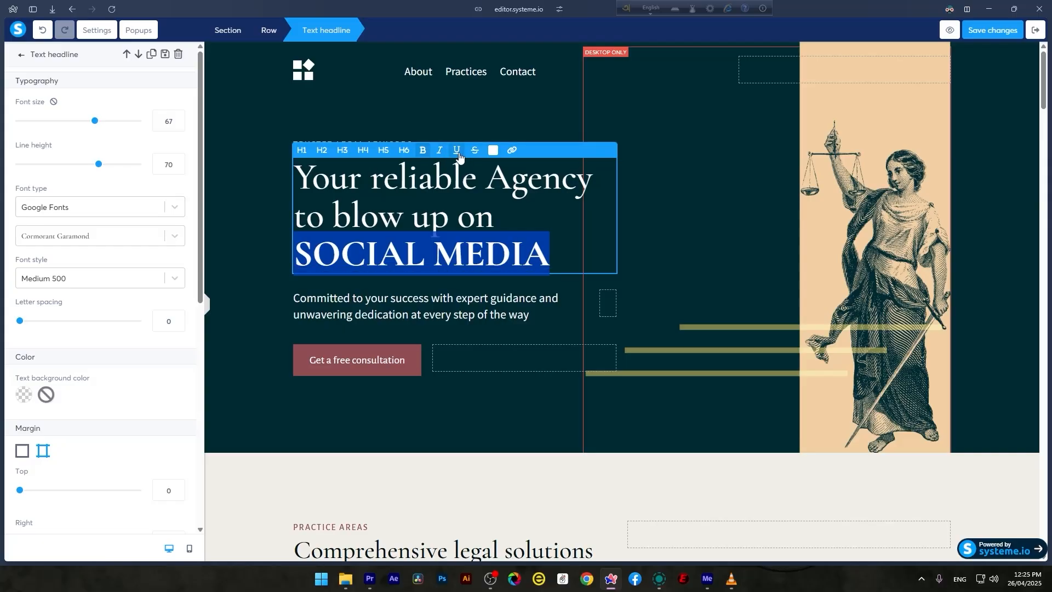
{"action": "left_click", "coordinate": [78, 82]}
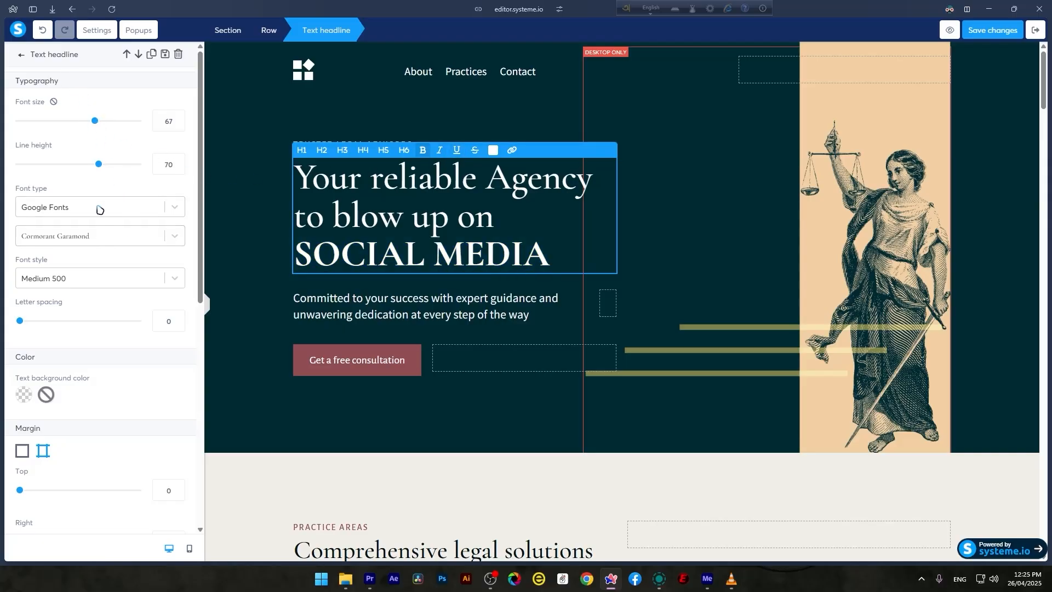
Set the hero headline's font type to Custom Fonts and check the font upload dialog.
{"action": "left_click_drag", "start_coordinate": [557, 258], "coordinate": [287, 268]}
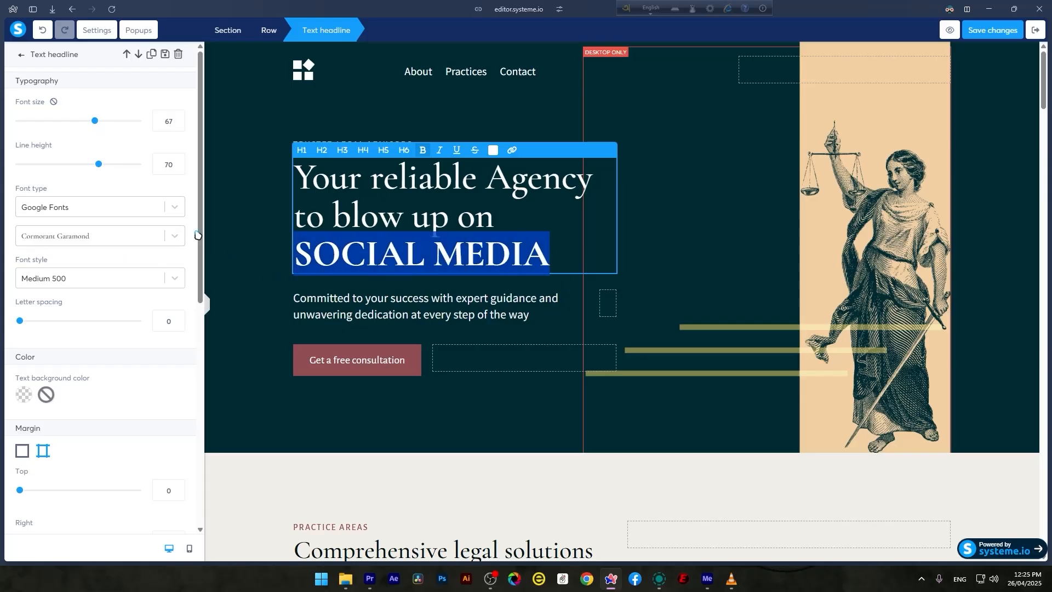
{"action": "left_click", "coordinate": [131, 206]}
{"action": "left_click", "coordinate": [88, 299]}
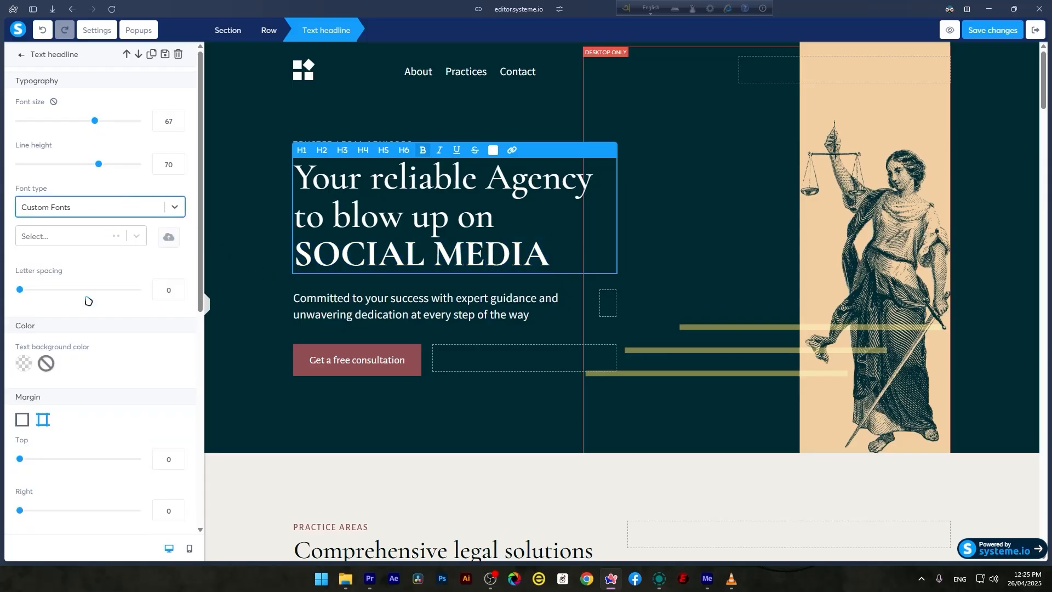
{"action": "left_click", "coordinate": [169, 238]}
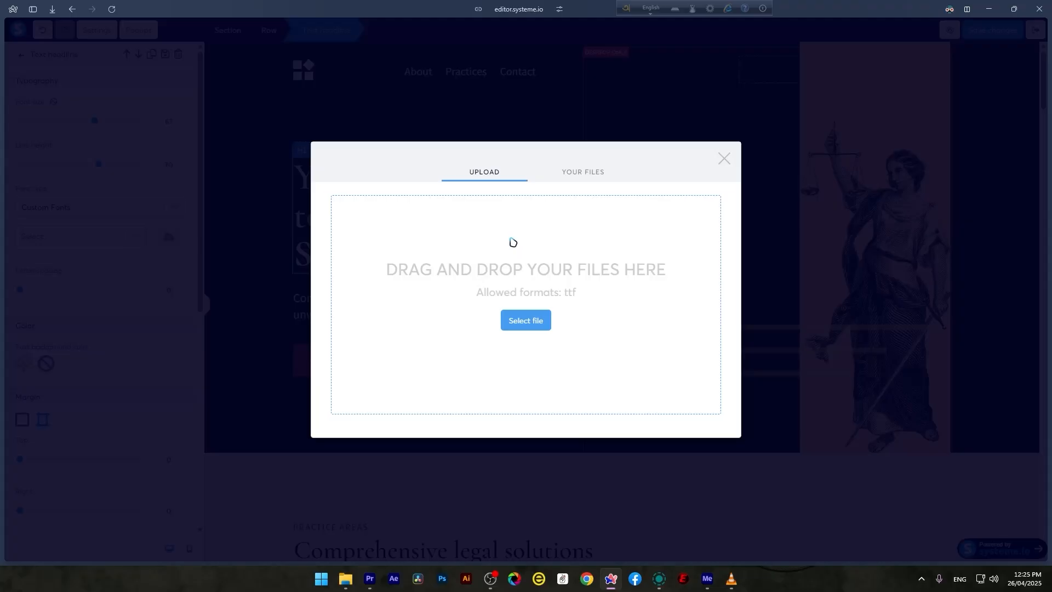
{"action": "left_click", "coordinate": [724, 159]}
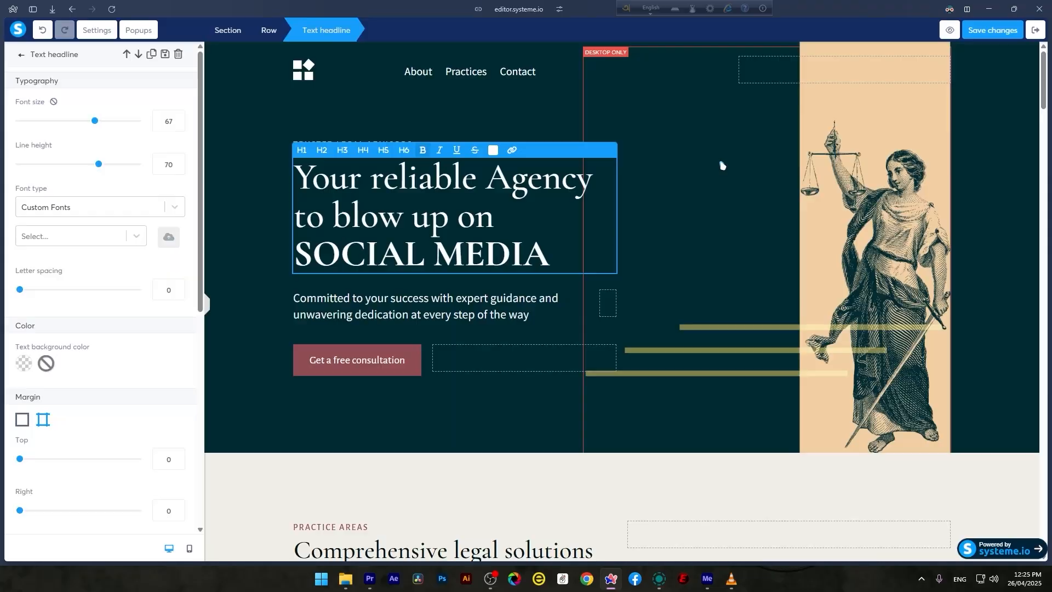
Upload Montserrat-Black from the Edits\presets\font\montserrat folder on drive Y: and apply it to the hero headline.
{"action": "left_click", "coordinate": [174, 243]}
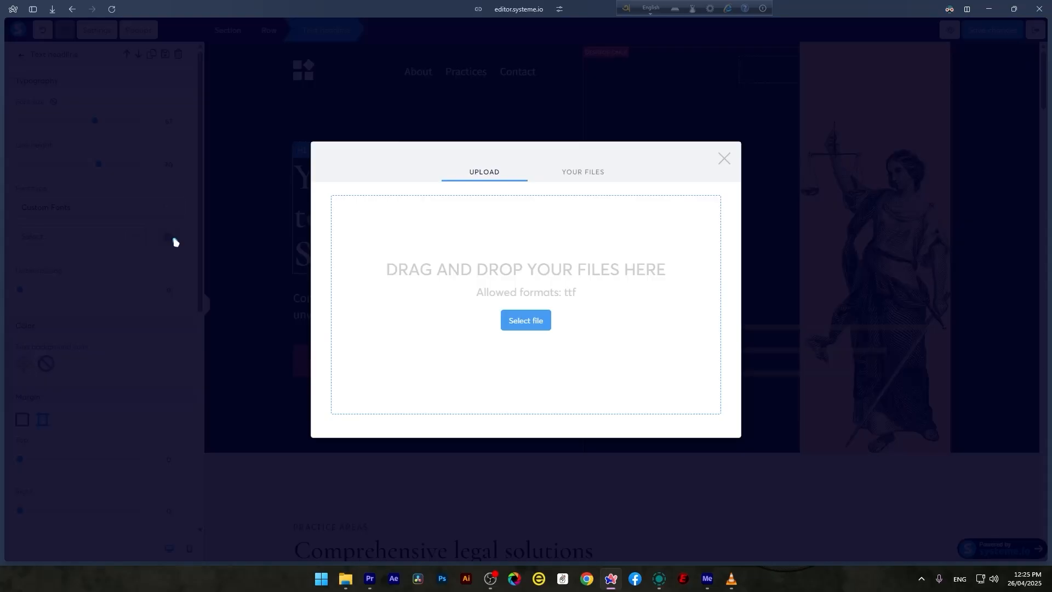
{"action": "left_click", "coordinate": [516, 324]}
{"action": "scroll", "coordinate": [49, 416], "scroll_direction": "down", "scroll_amount": 1}
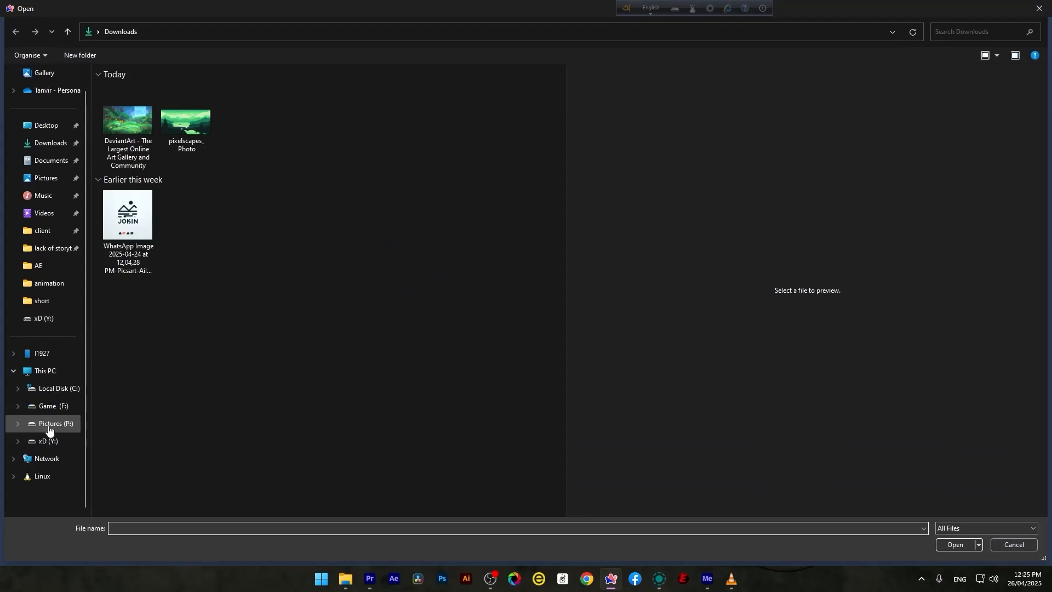
{"action": "left_click", "coordinate": [47, 441]}
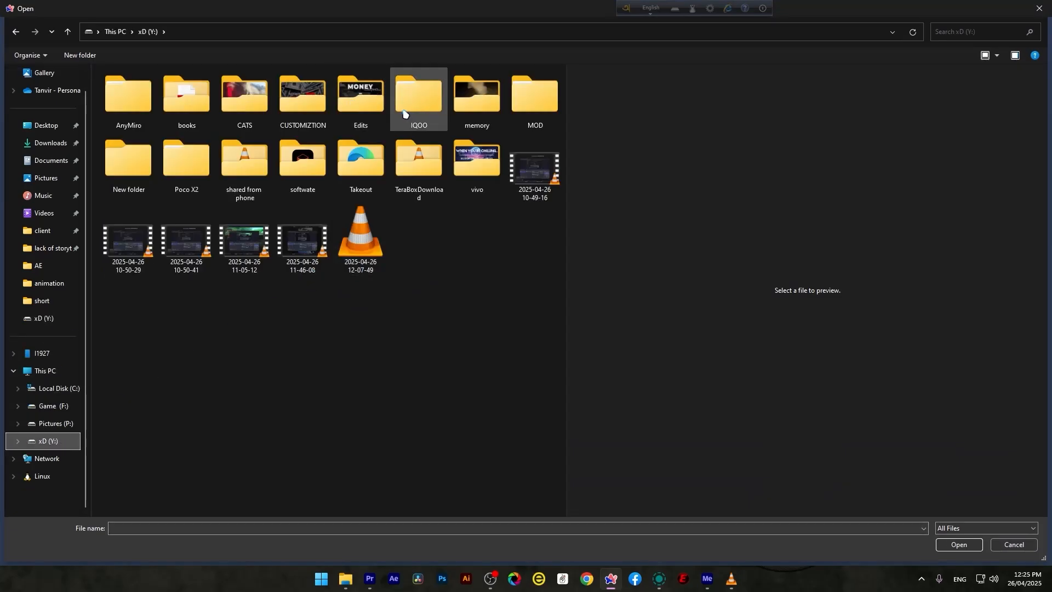
{"action": "double_click", "coordinate": [368, 105]}
{"action": "double_click", "coordinate": [149, 197]}
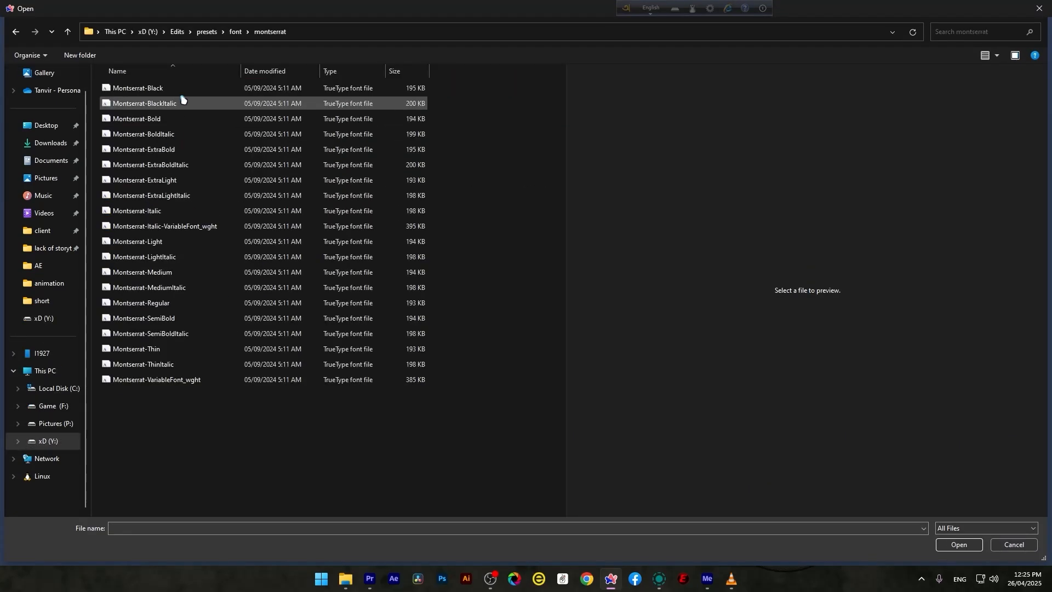
{"action": "left_click", "coordinate": [182, 94]}
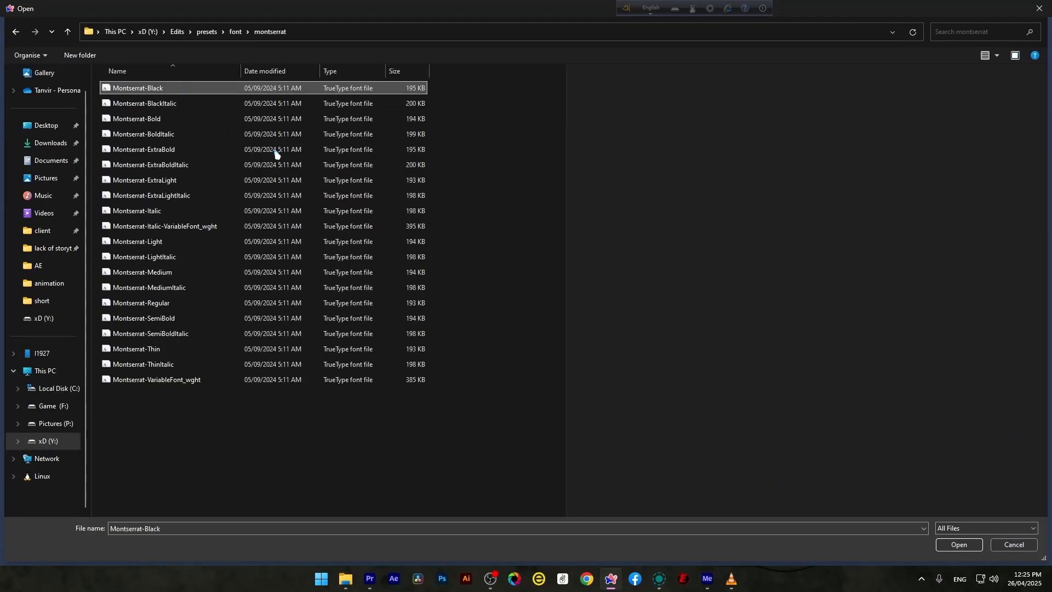
{"action": "left_click", "coordinate": [965, 546]}
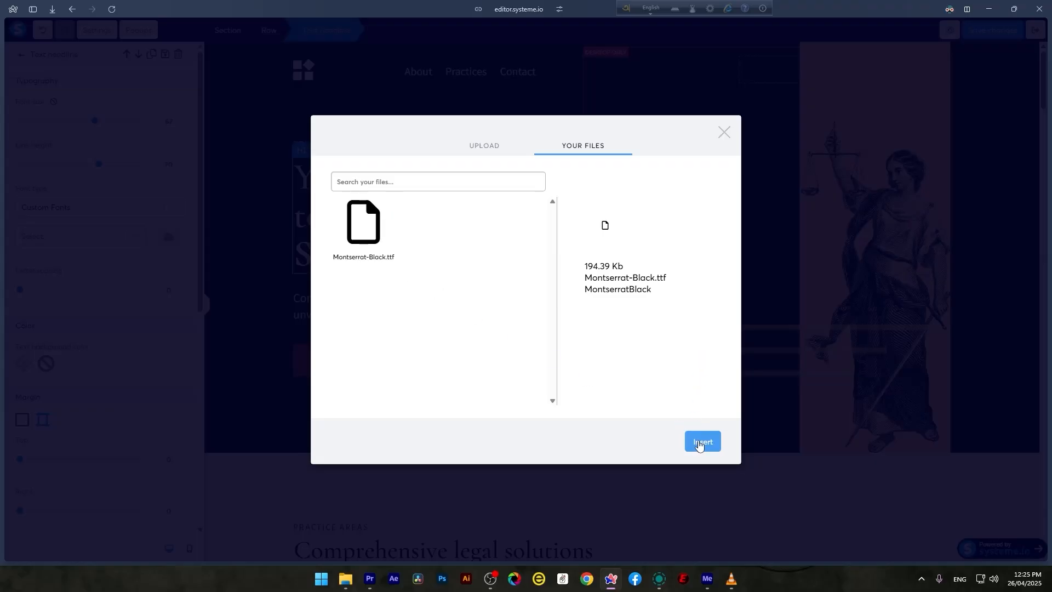
{"action": "left_click", "coordinate": [700, 440]}
Switch the hero headline's font type back to Google Fonts.
{"action": "left_click_drag", "start_coordinate": [295, 296], "coordinate": [609, 305]}
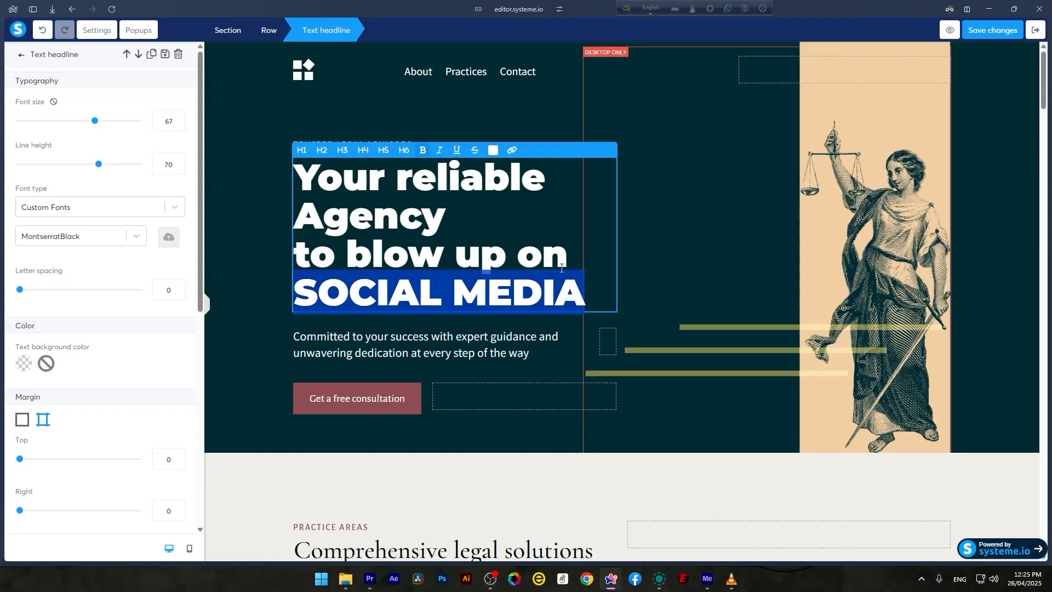
{"action": "left_click", "coordinate": [175, 207]}
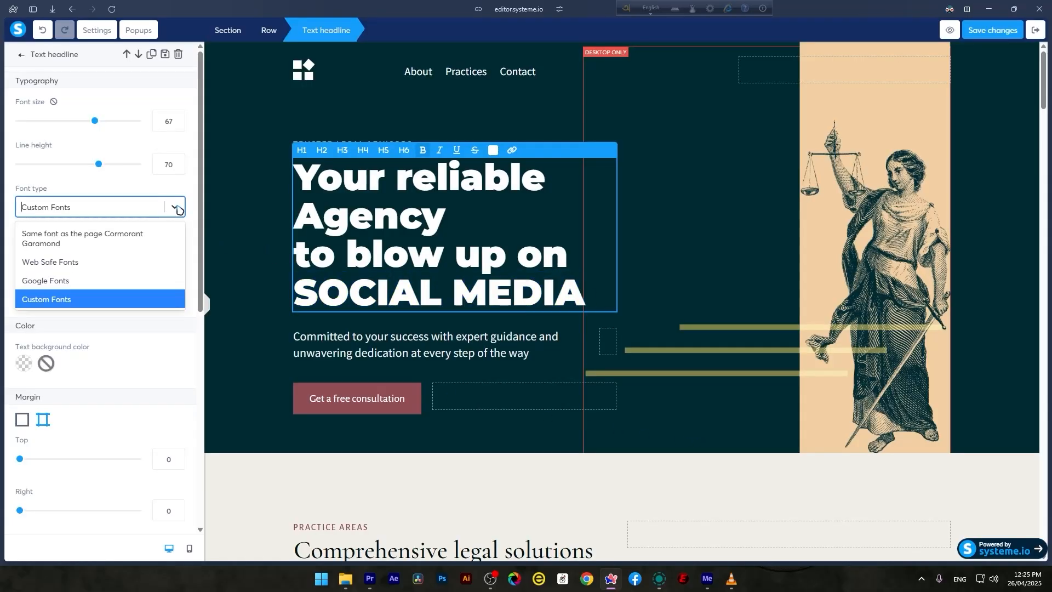
{"action": "left_click", "coordinate": [117, 280]}
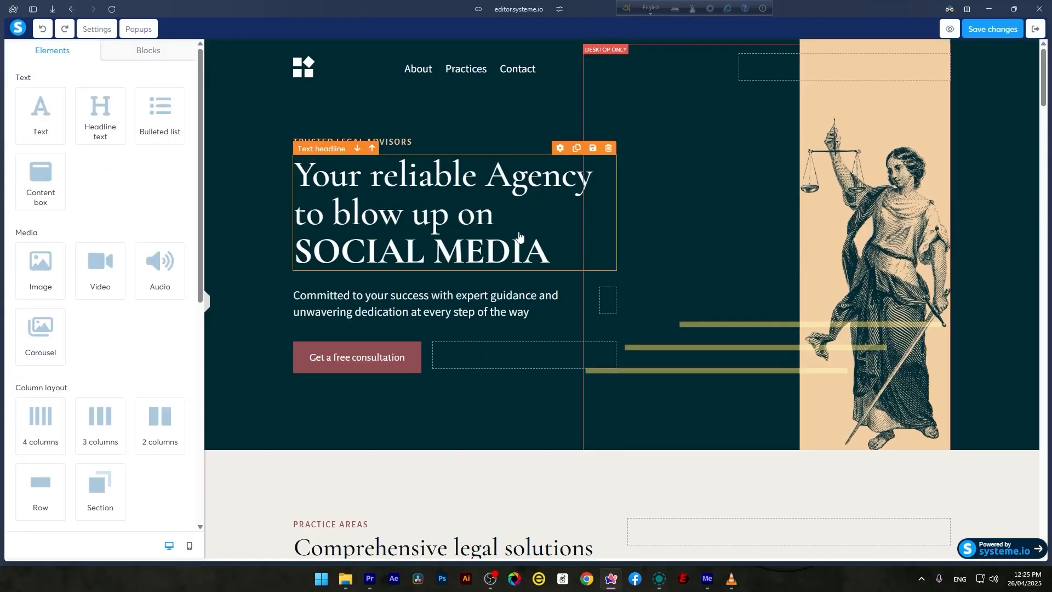
Replace the hero section's statue image with the DeviantArt forest picture from the Downloads folder.
{"action": "left_click", "coordinate": [596, 237]}
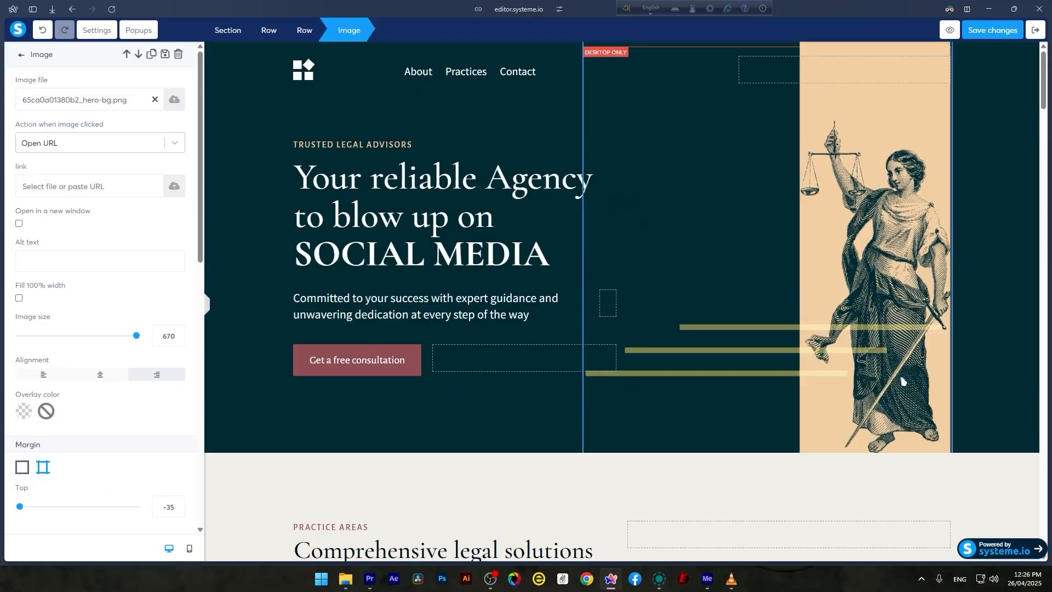
{"action": "left_click", "coordinate": [761, 460]}
{"action": "left_click", "coordinate": [919, 167]}
{"action": "left_click", "coordinate": [174, 101]}
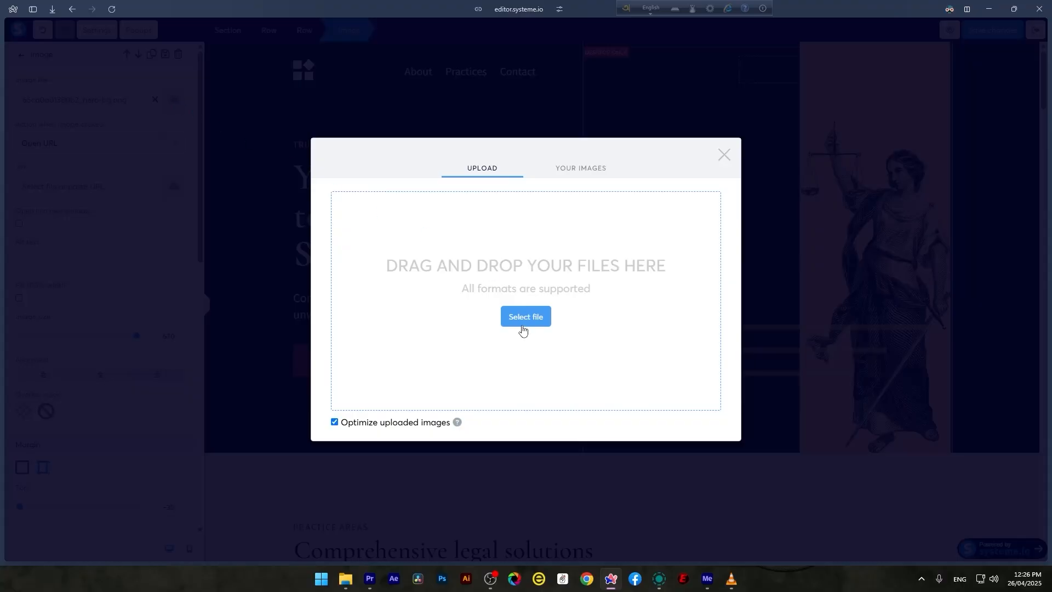
{"action": "left_click", "coordinate": [501, 323]}
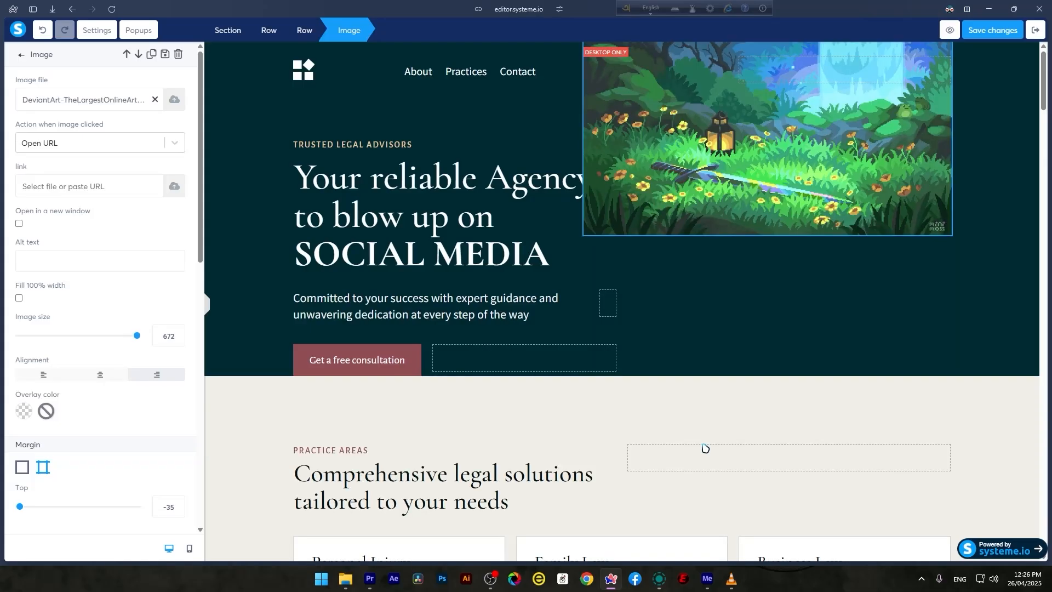
Select the hero section and show its background image setting.
{"action": "left_click", "coordinate": [679, 171]}
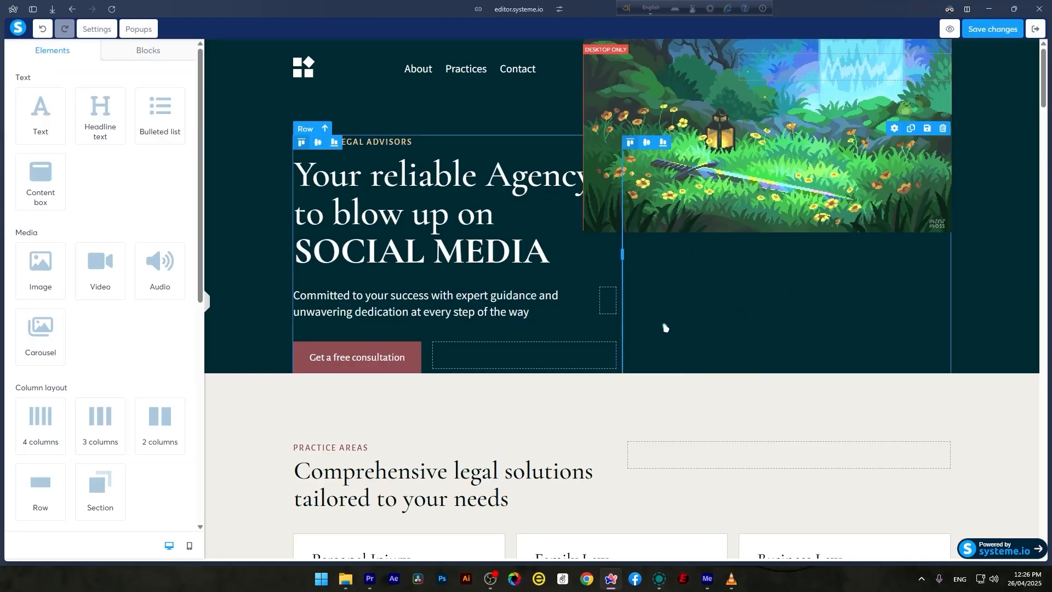
{"action": "left_click", "coordinate": [229, 189]}
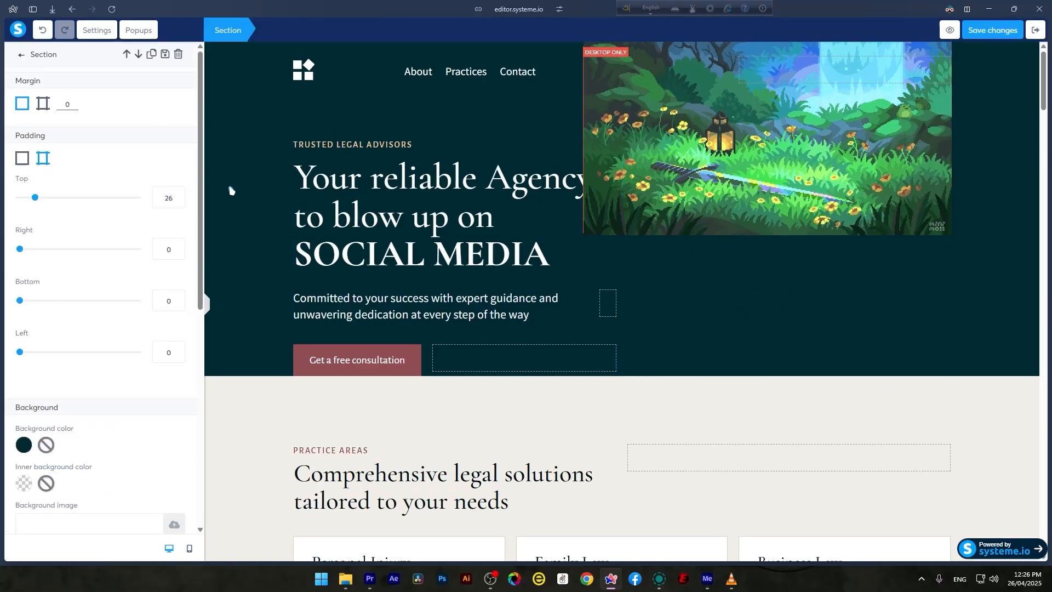
{"action": "scroll", "coordinate": [153, 323], "scroll_direction": "down", "scroll_amount": 5}
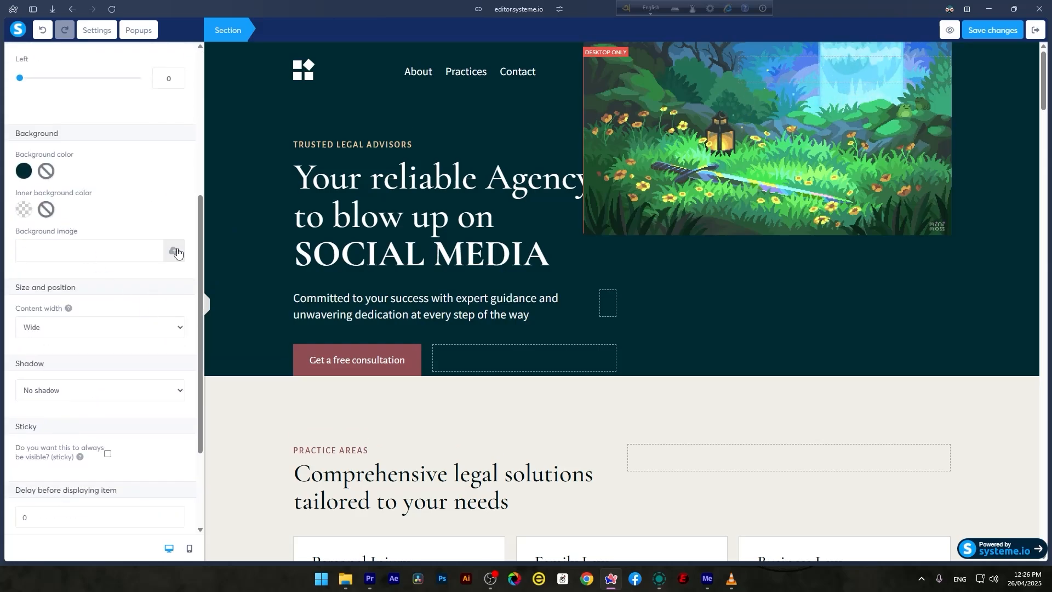
Undo the hero image replacement and the headline edits to restore the template's original hero section.
{"action": "key", "text": "ctrl+z"}
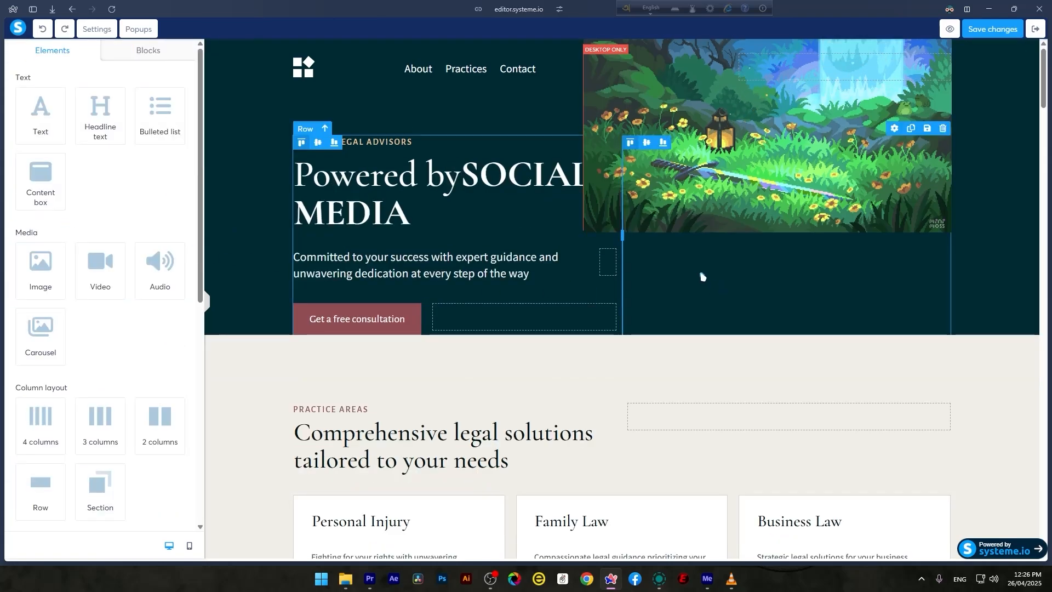
{"action": "key", "text": "ctrl+z"}
{"action": "key", "text": "ctrl+z"}
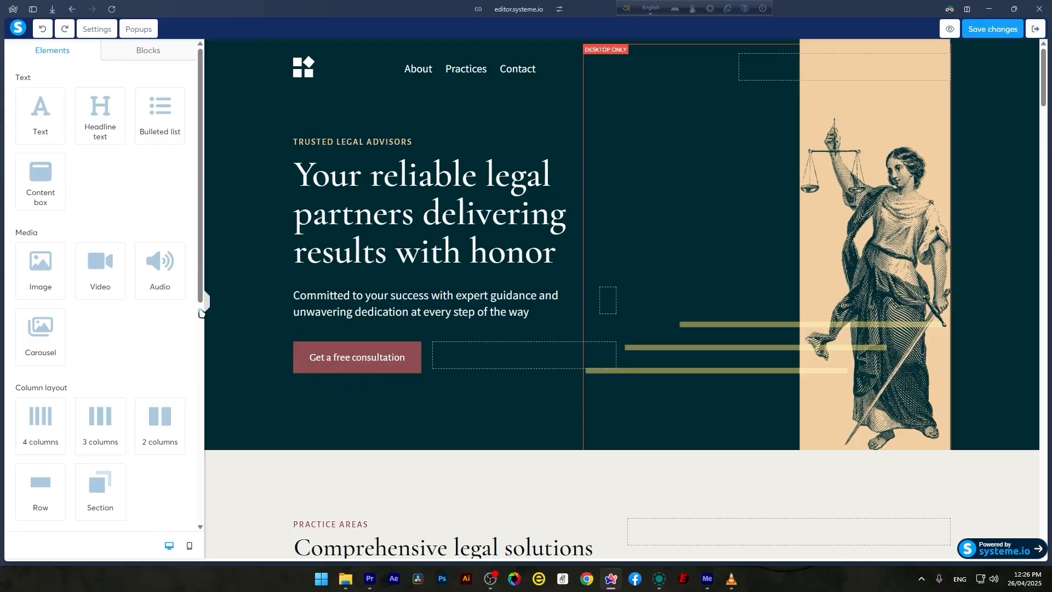
Try the pixelscapes_ Photo picture as the hero section's background image and replace it with the DeviantArt forest picture.
{"action": "left_click", "coordinate": [252, 399]}
{"action": "scroll", "coordinate": [109, 380], "scroll_direction": "down", "scroll_amount": 2}
{"action": "scroll", "coordinate": [108, 380], "scroll_direction": "down", "scroll_amount": 5}
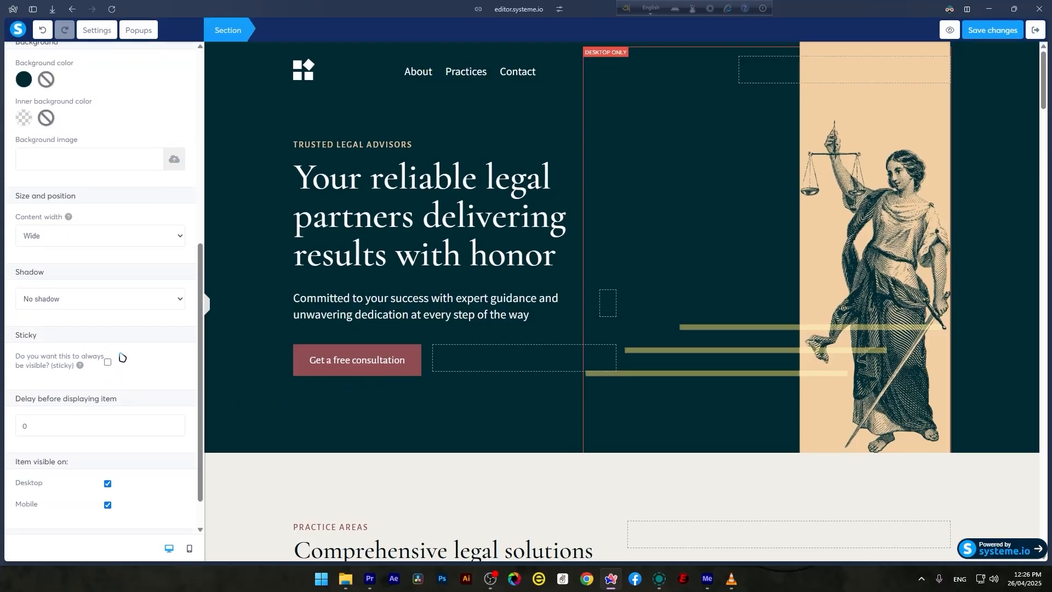
{"action": "left_click", "coordinate": [169, 162]}
{"action": "left_click", "coordinate": [513, 316]}
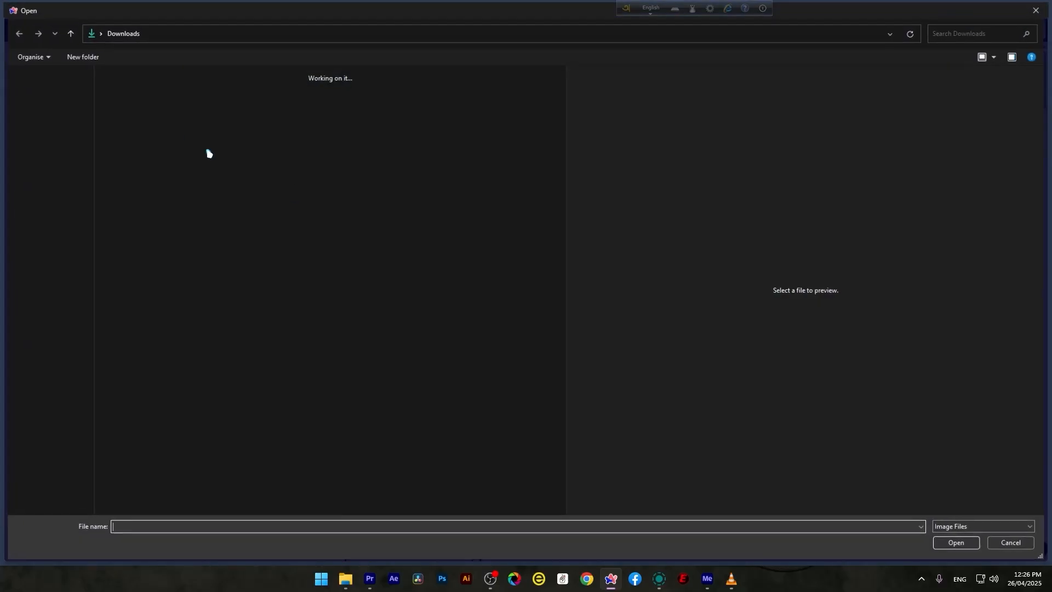
{"action": "left_click", "coordinate": [128, 121]}
{"action": "left_click", "coordinate": [186, 121]}
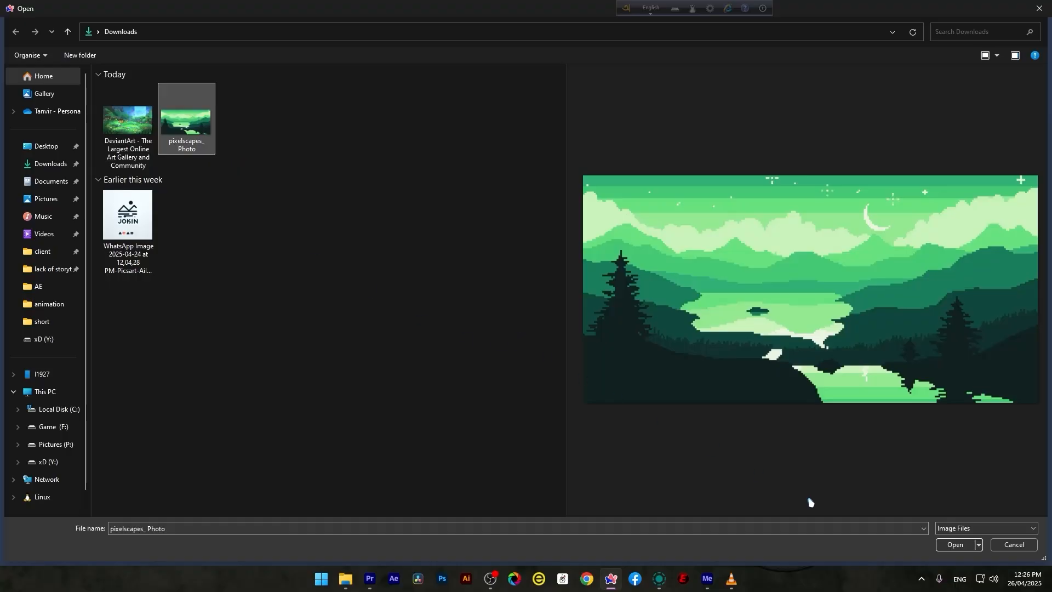
{"action": "left_click", "coordinate": [955, 544]}
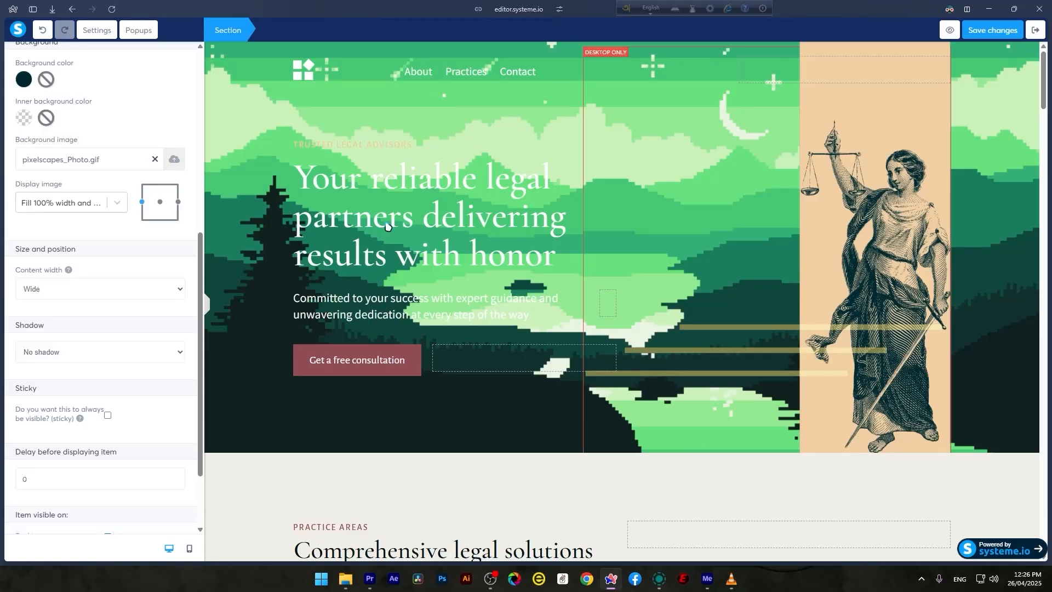
{"action": "left_click", "coordinate": [693, 447]}
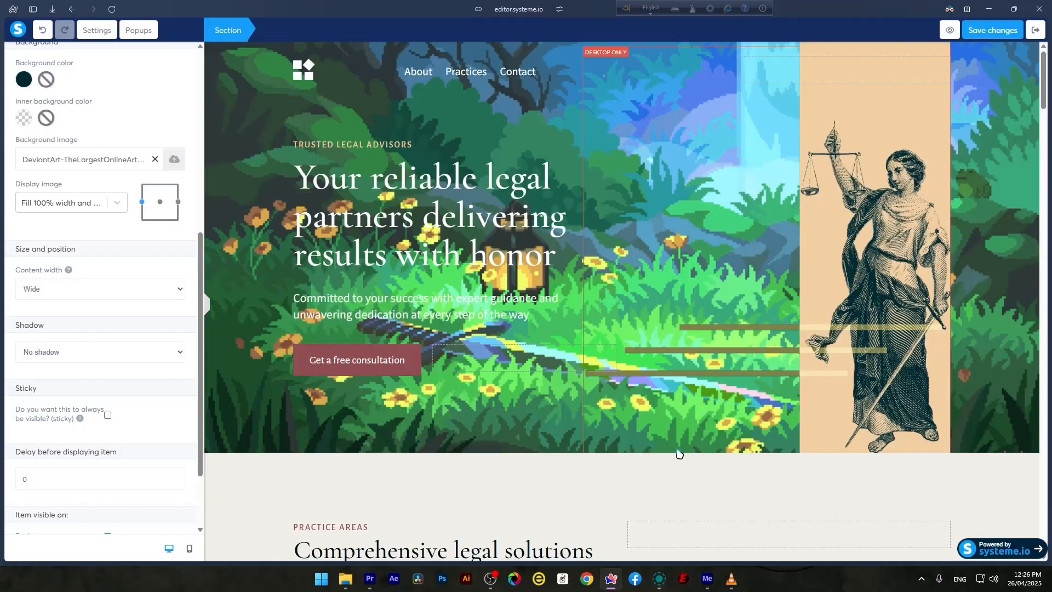
{"action": "left_click", "coordinate": [458, 214]}
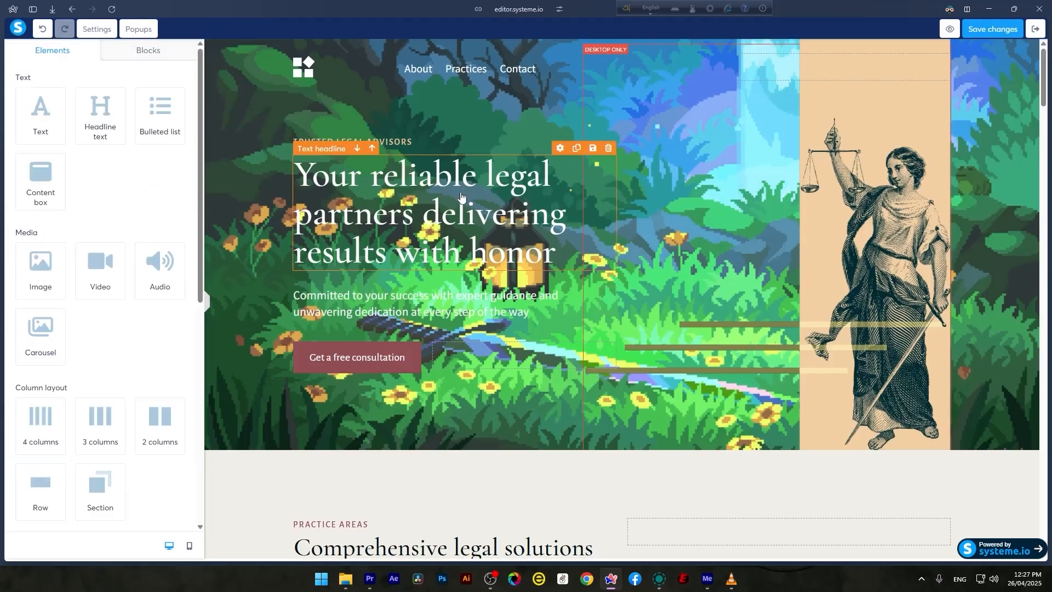
Examine the page's sections below the hero: practice areas, firm description, team, legal articles, testimonials, newsletter form and closing consultation offer.
{"action": "scroll", "coordinate": [519, 347], "scroll_direction": "down", "scroll_amount": 5}
{"action": "scroll", "coordinate": [519, 346], "scroll_direction": "down", "scroll_amount": 5}
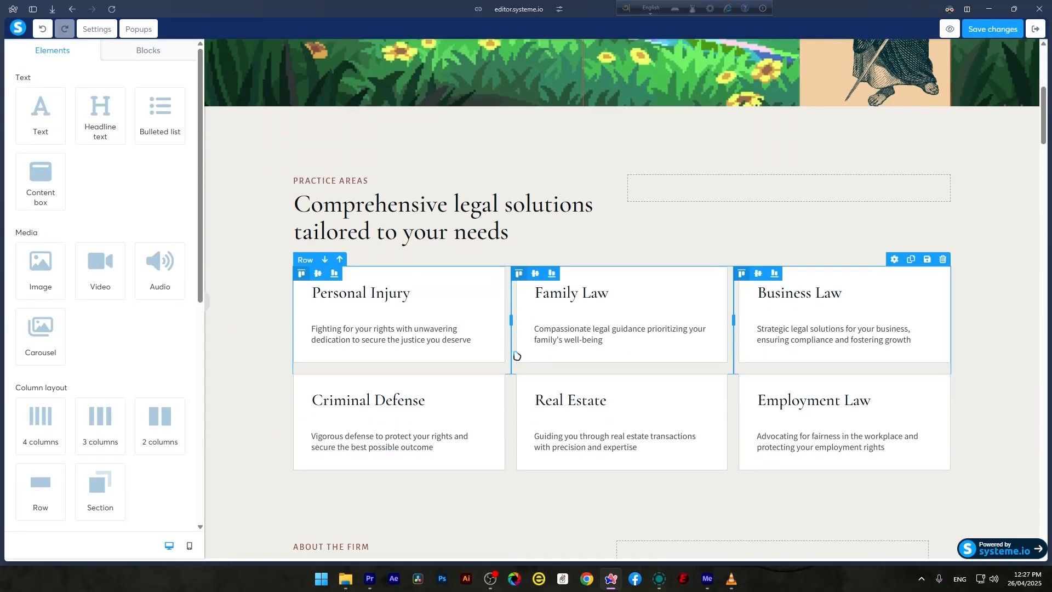
{"action": "scroll", "coordinate": [519, 346], "scroll_direction": "up", "scroll_amount": 5}
{"action": "scroll", "coordinate": [520, 346], "scroll_direction": "down", "scroll_amount": 6}
{"action": "scroll", "coordinate": [519, 384], "scroll_direction": "down", "scroll_amount": 15}
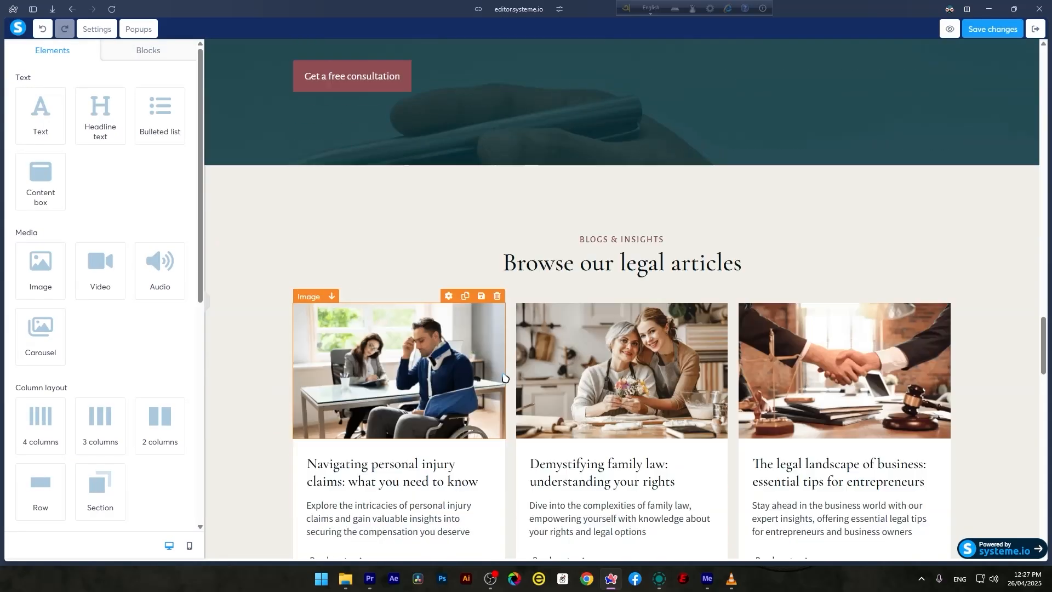
{"action": "scroll", "coordinate": [519, 448], "scroll_direction": "up", "scroll_amount": 8}
{"action": "scroll", "coordinate": [519, 448], "scroll_direction": "up", "scroll_amount": 6}
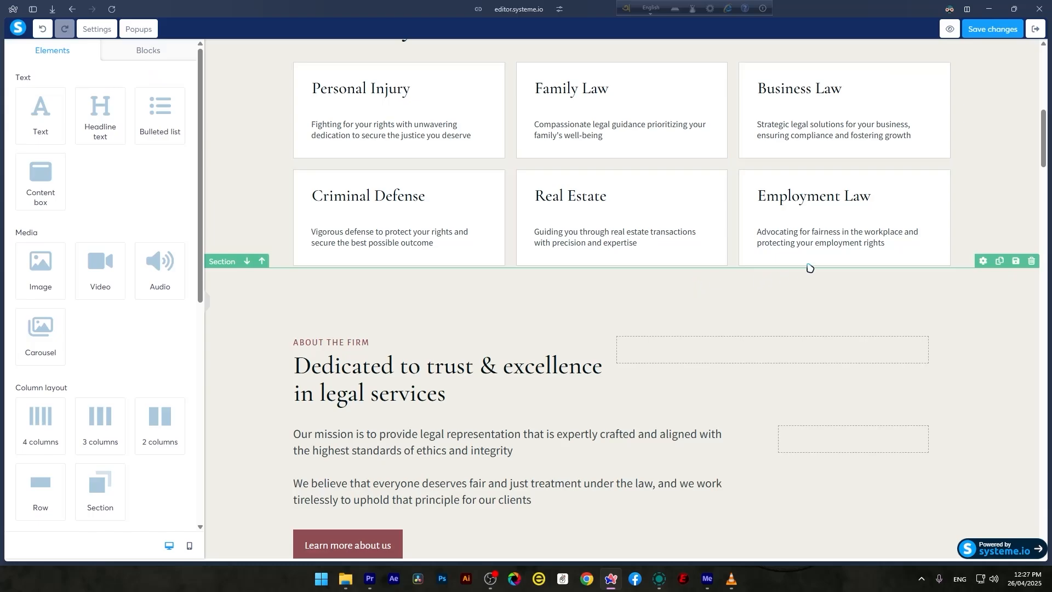
{"action": "scroll", "coordinate": [808, 271], "scroll_direction": "up", "scroll_amount": 10}
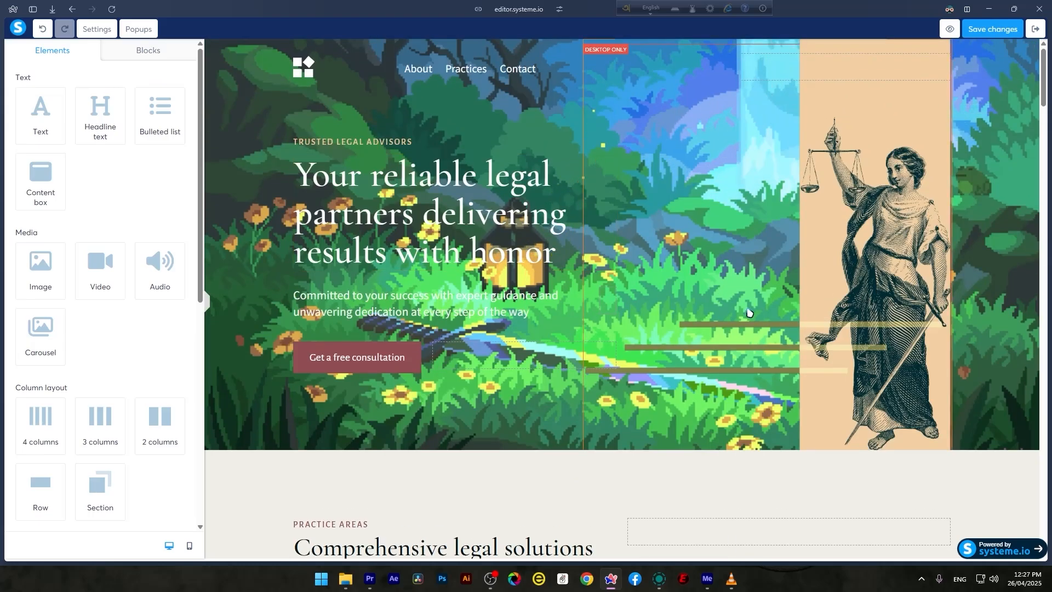
{"action": "scroll", "coordinate": [628, 452], "scroll_direction": "down", "scroll_amount": 8}
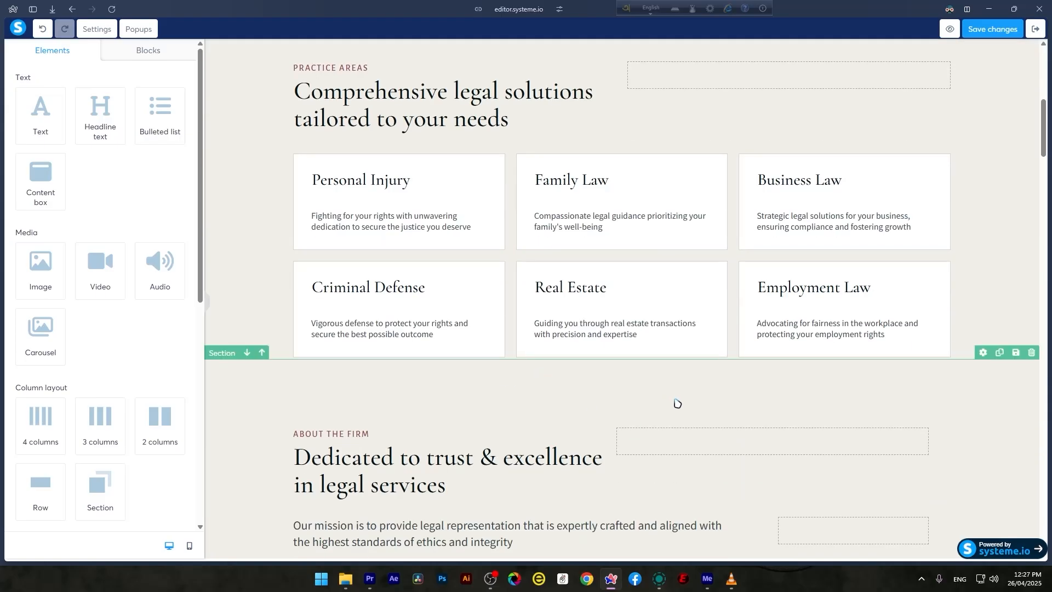
{"action": "scroll", "coordinate": [502, 386], "scroll_direction": "down", "scroll_amount": 15}
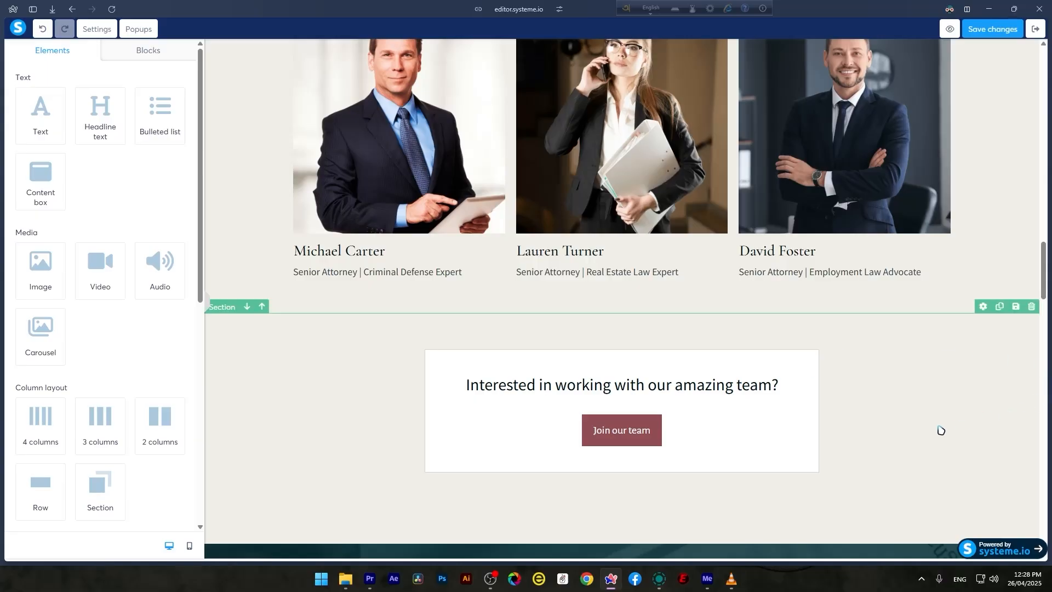
{"action": "scroll", "coordinate": [939, 430], "scroll_direction": "down", "scroll_amount": 10}
{"action": "scroll", "coordinate": [866, 465], "scroll_direction": "down", "scroll_amount": 12}
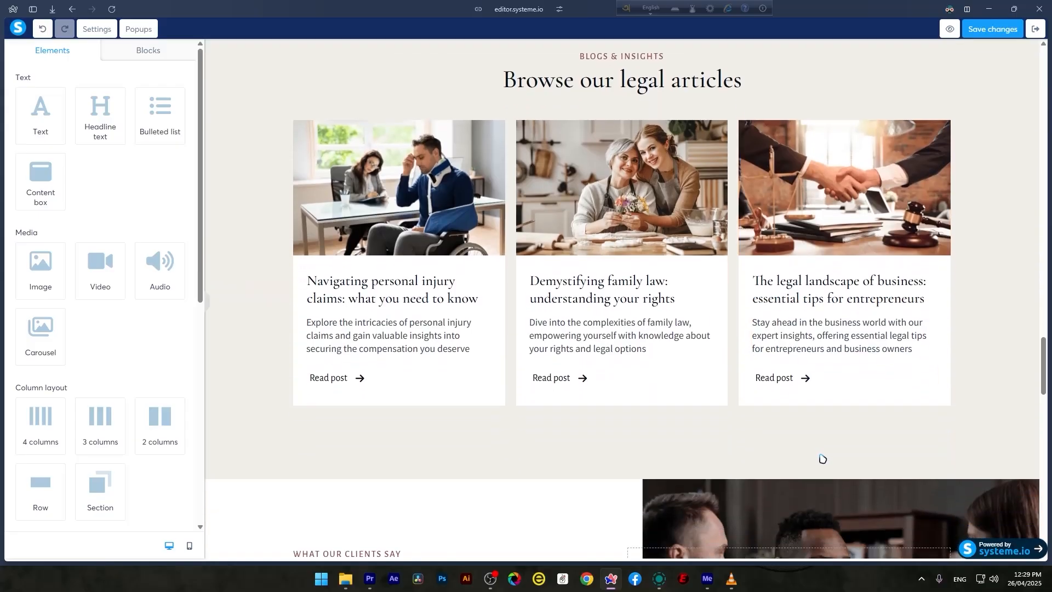
{"action": "scroll", "coordinate": [821, 458], "scroll_direction": "down", "scroll_amount": 12}
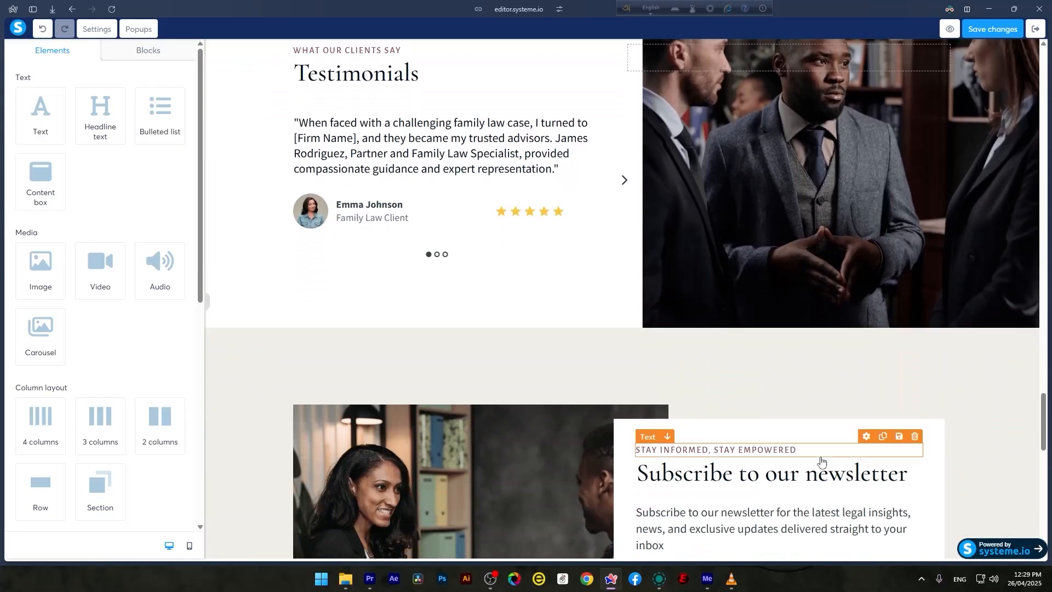
{"action": "scroll", "coordinate": [822, 457], "scroll_direction": "up", "scroll_amount": 10}
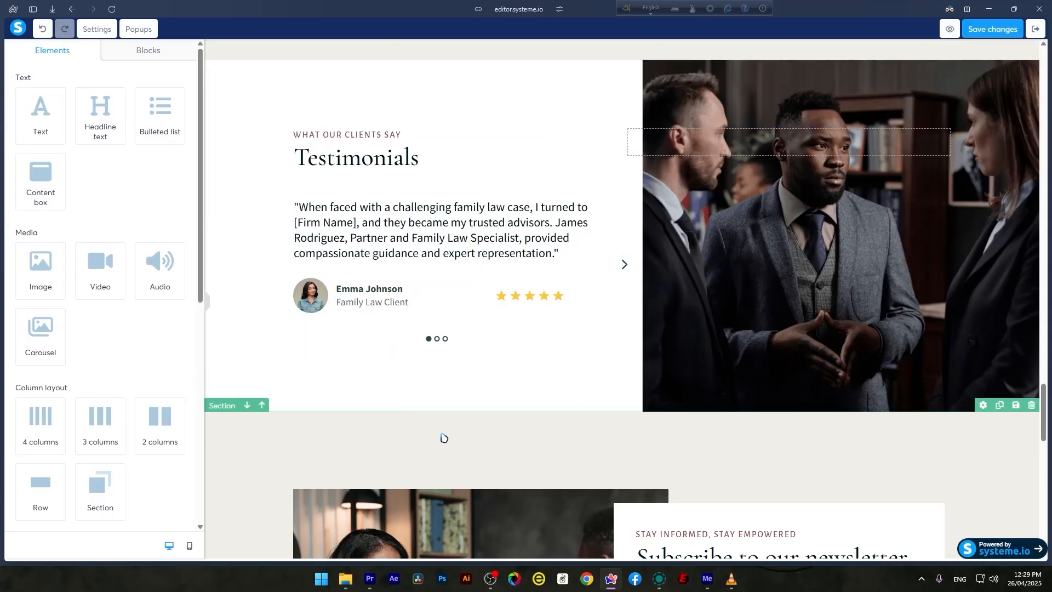
{"action": "scroll", "coordinate": [258, 384], "scroll_direction": "down", "scroll_amount": 10}
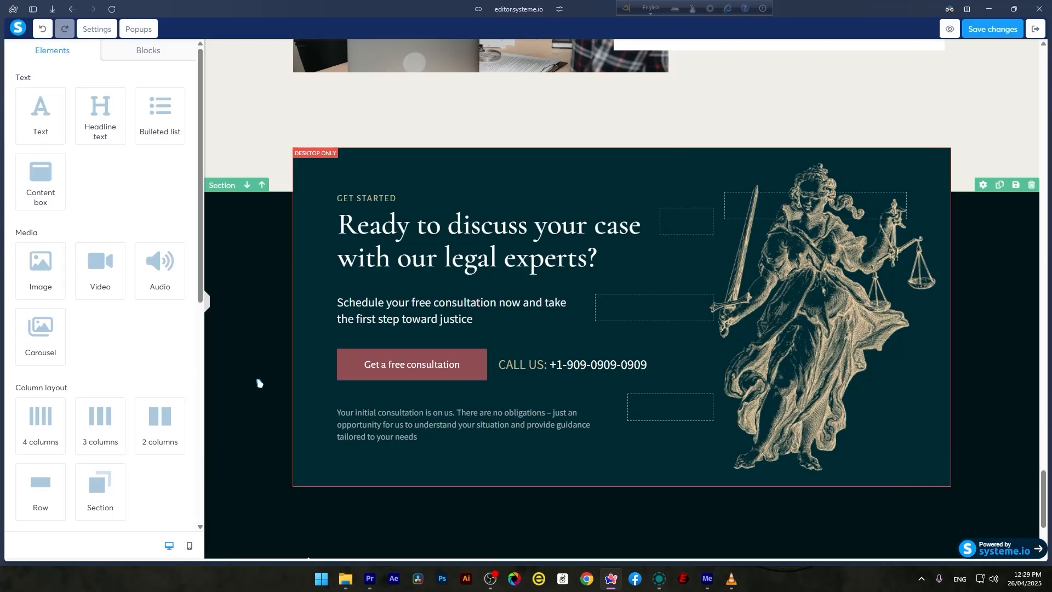
{"action": "scroll", "coordinate": [259, 383], "scroll_direction": "up", "scroll_amount": 10}
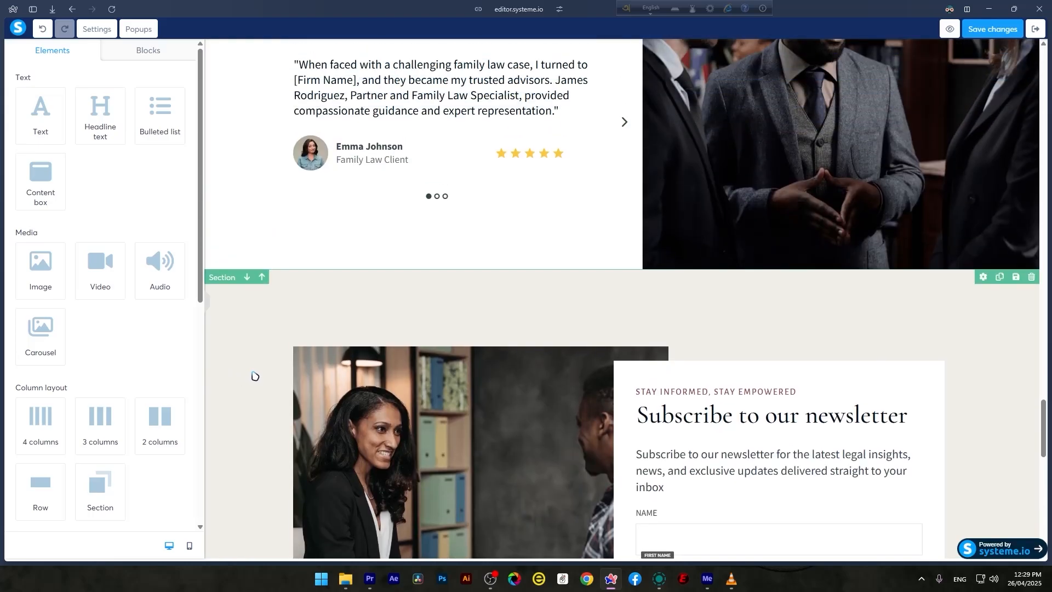
{"action": "scroll", "coordinate": [256, 374], "scroll_direction": "up", "scroll_amount": 10}
{"action": "scroll", "coordinate": [235, 334], "scroll_direction": "down", "scroll_amount": 10}
{"action": "scroll", "coordinate": [235, 330], "scroll_direction": "up", "scroll_amount": 5}
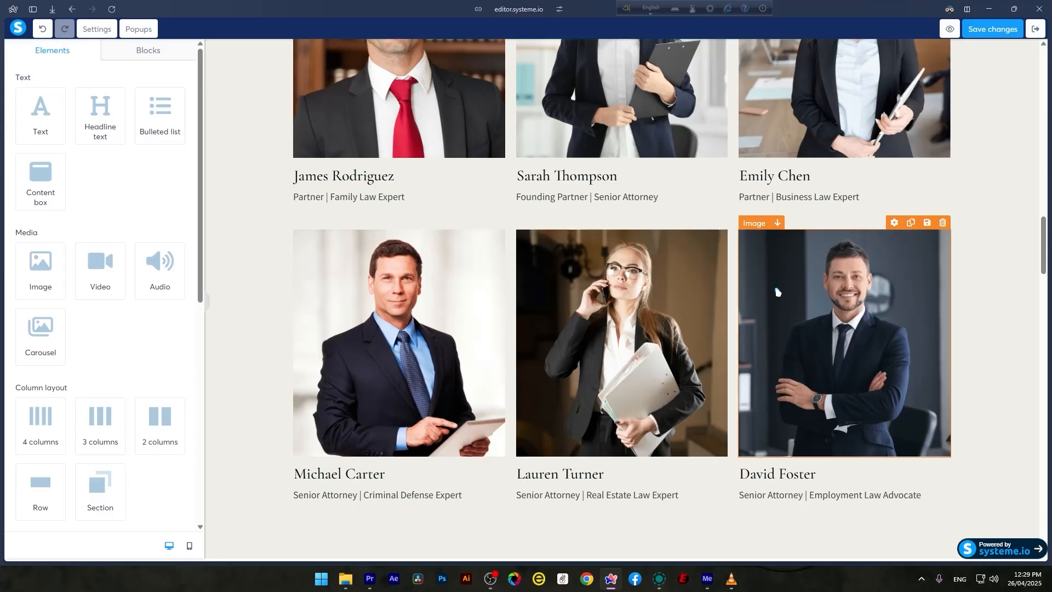
{"action": "scroll", "coordinate": [778, 293], "scroll_direction": "up", "scroll_amount": 20}
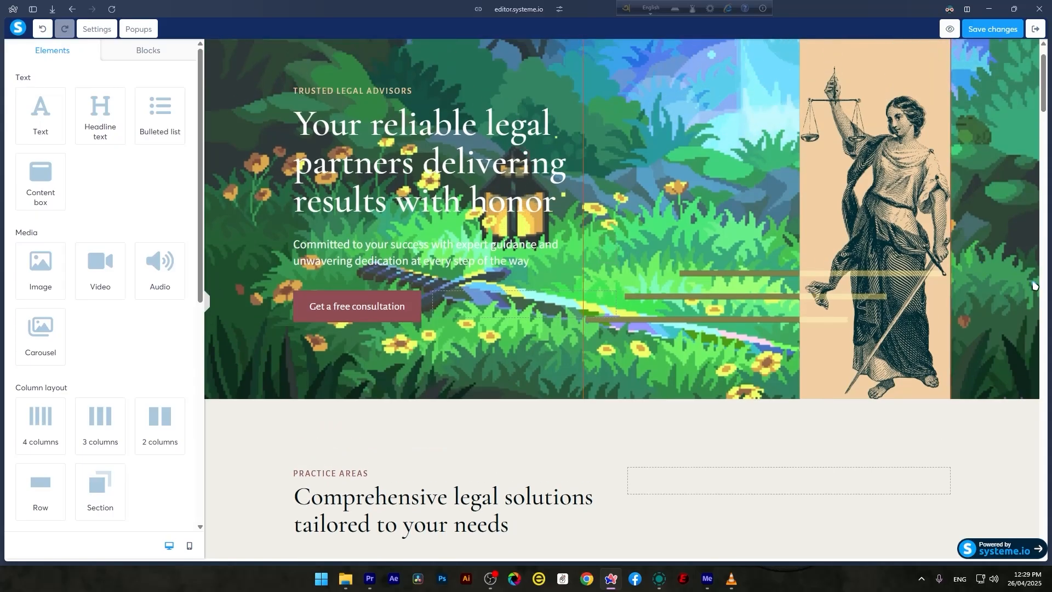
{"action": "scroll", "coordinate": [1034, 285], "scroll_direction": "up", "scroll_amount": 2}
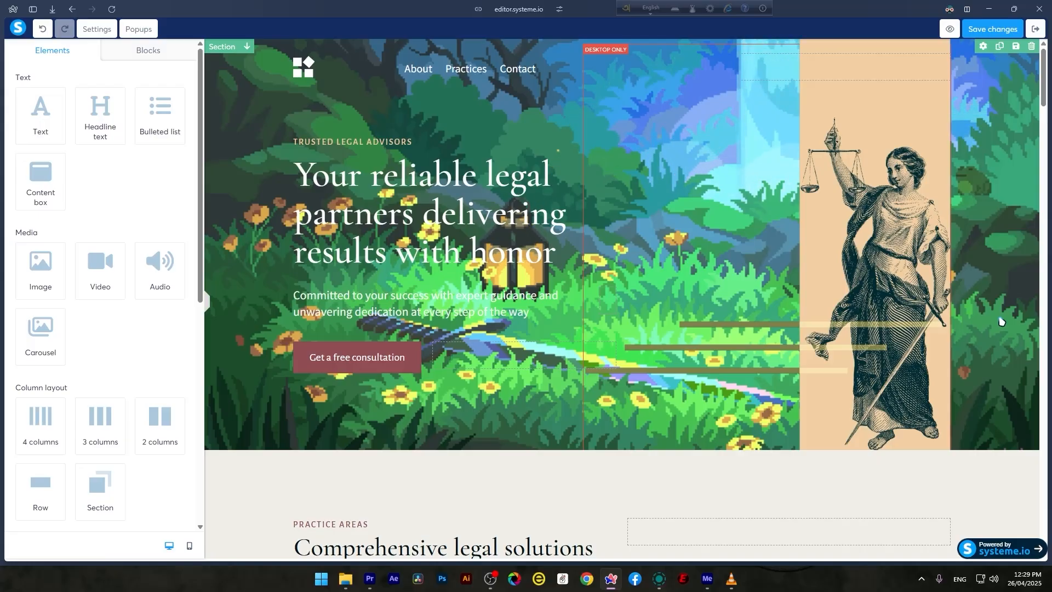
Replace the header's logo image with logo.jpg from the client folder.
{"action": "left_click", "coordinate": [470, 213]}
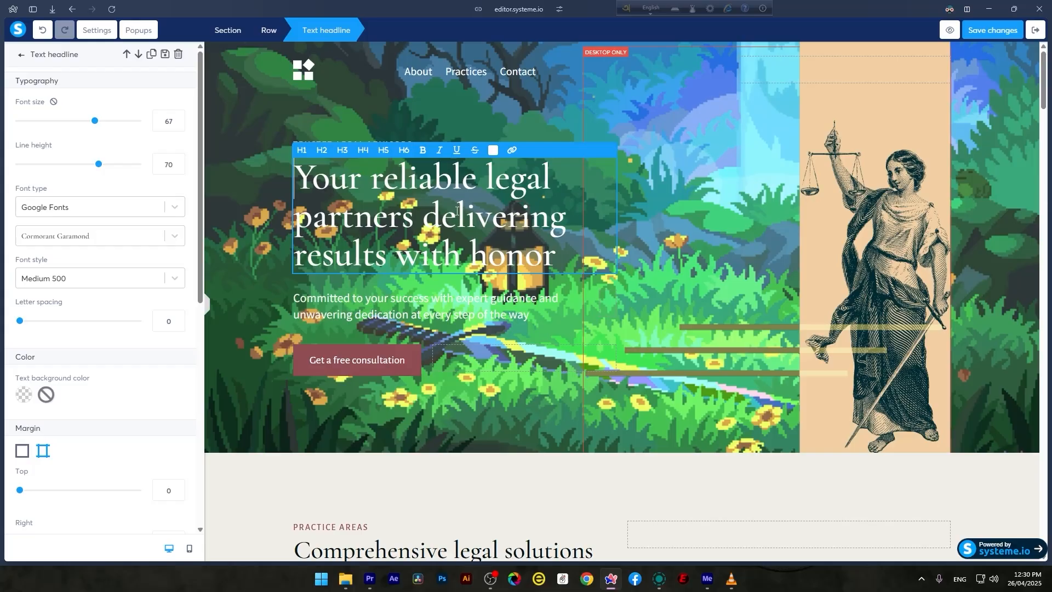
{"action": "left_click", "coordinate": [308, 70]}
{"action": "left_click", "coordinate": [173, 187]}
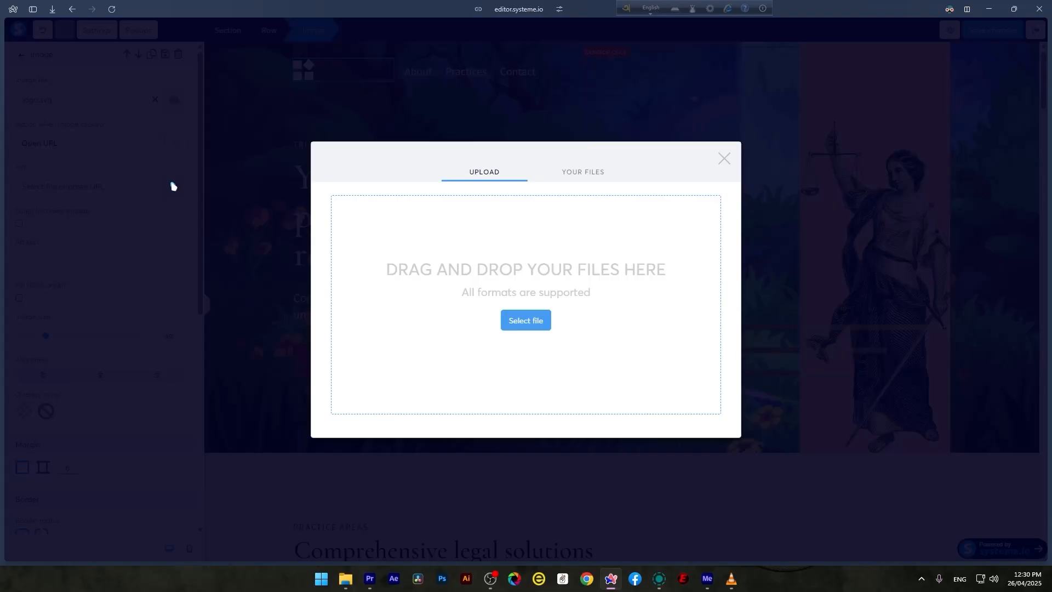
{"action": "left_click", "coordinate": [534, 321]}
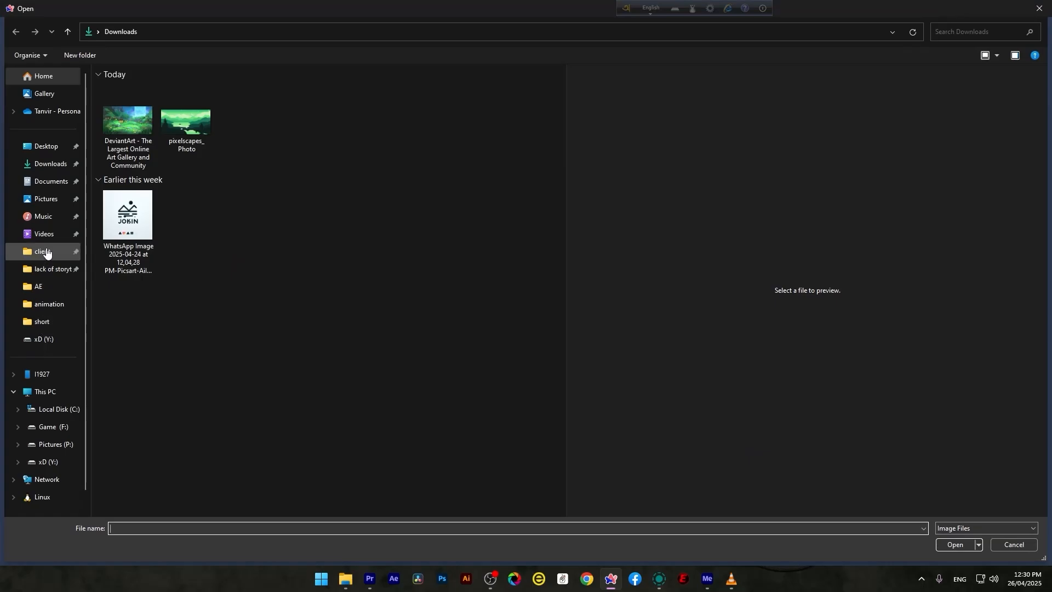
{"action": "left_click", "coordinate": [46, 252]}
{"action": "left_click", "coordinate": [127, 96]}
{"action": "left_click", "coordinate": [955, 545]}
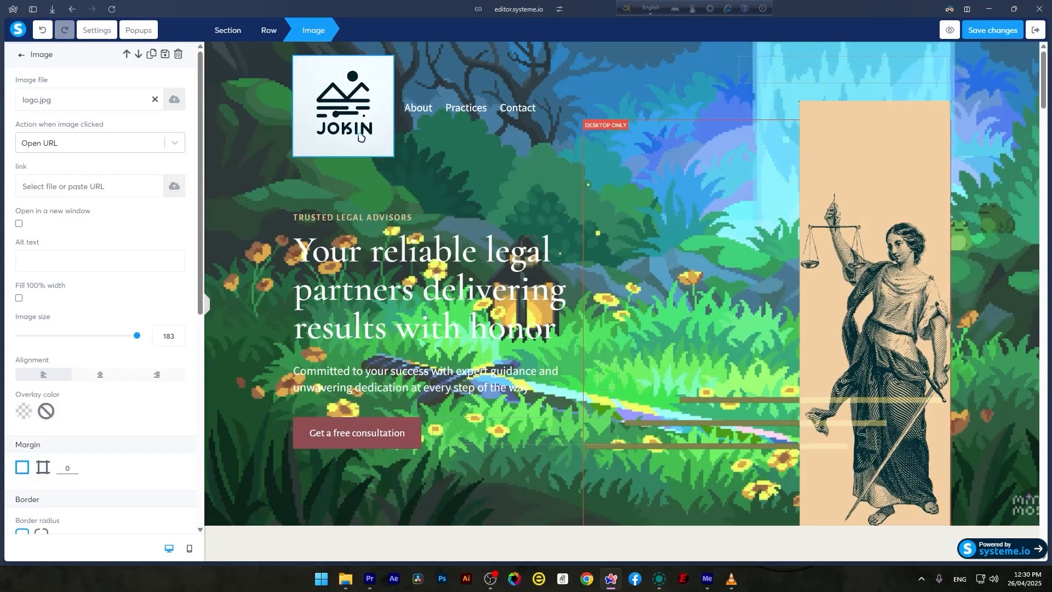
Set the header logo's image size to 74 and align it to the center.
{"action": "left_click", "coordinate": [305, 59]}
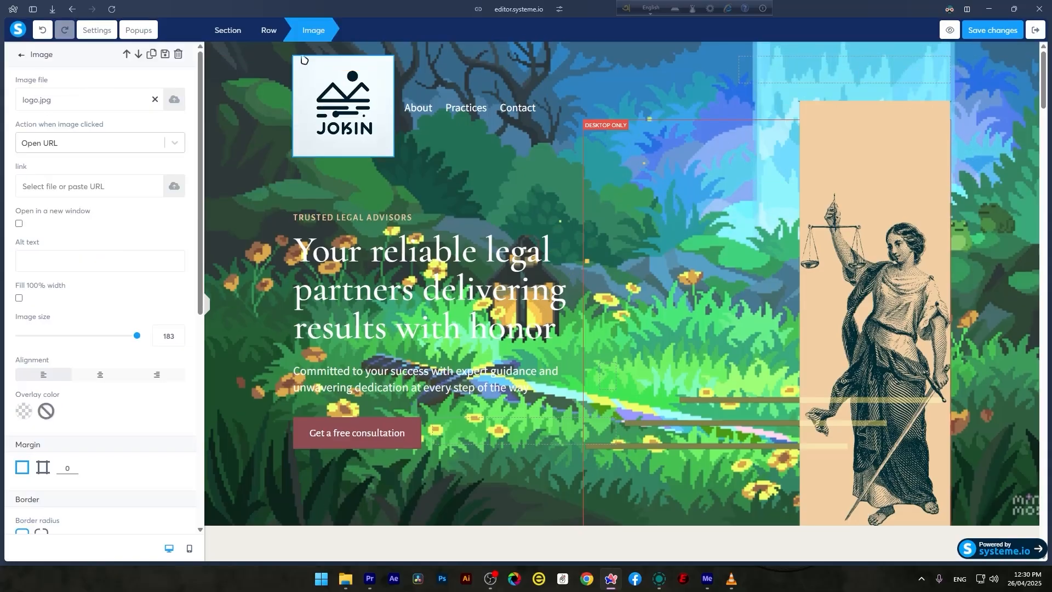
{"action": "left_click_drag", "start_coordinate": [137, 335], "coordinate": [59, 353]}
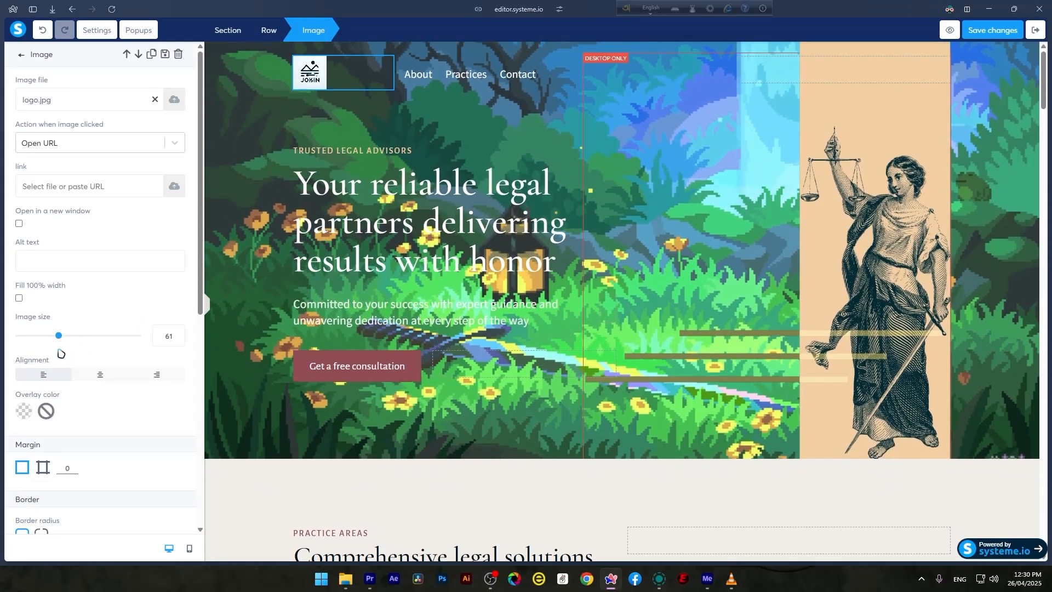
{"action": "left_click", "coordinate": [100, 374]}
{"action": "left_click_drag", "start_coordinate": [59, 335], "coordinate": [67, 347]}
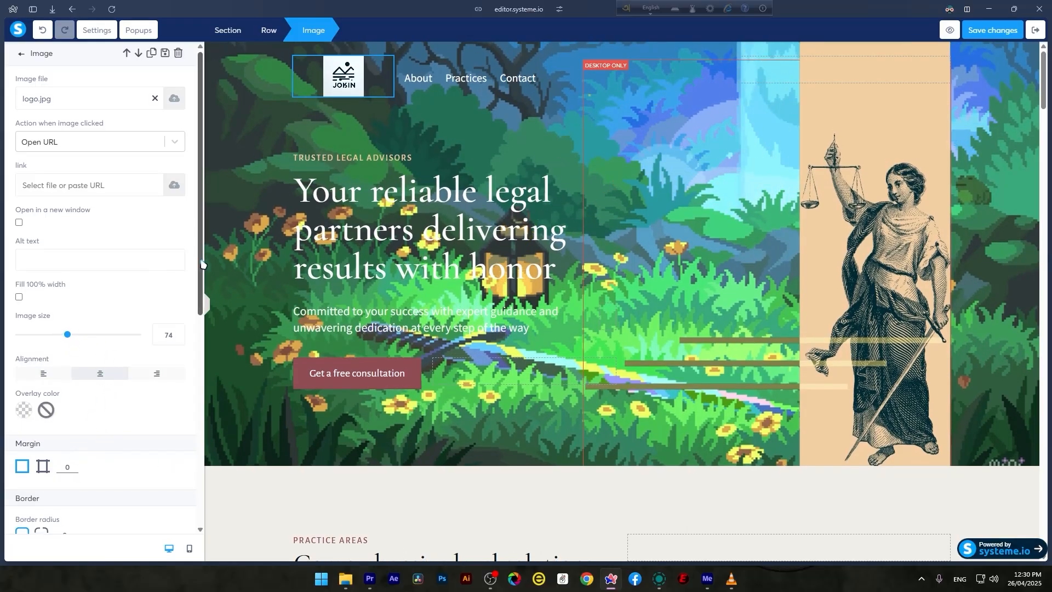
Rewrite the hero headline as "Your perfect partner for social media".
{"action": "left_click", "coordinate": [363, 233]}
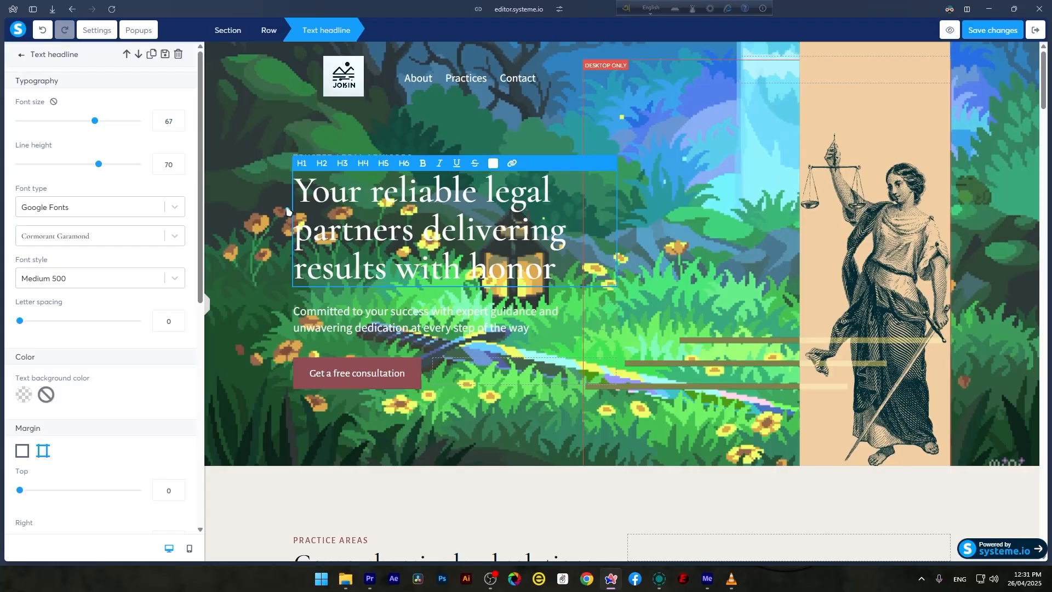
{"action": "left_click_drag", "start_coordinate": [311, 192], "coordinate": [523, 259]}
{"action": "key", "text": "BackSpace"}
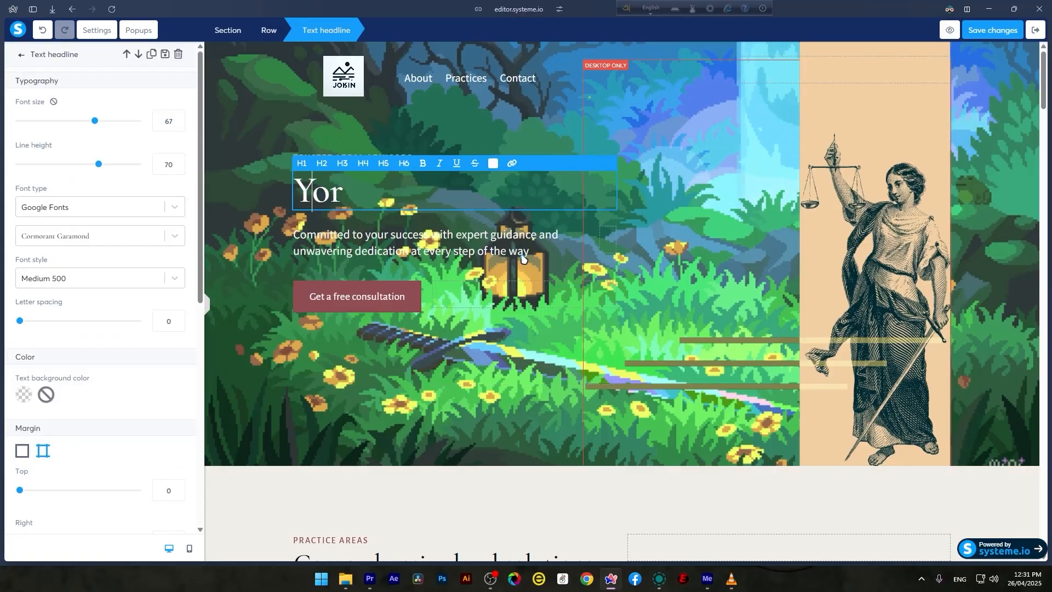
{"action": "key", "text": "Delete"}
{"action": "key", "text": "Delete"}
{"action": "type", "text": "our perfect partner for social media"}
{"action": "left_click", "coordinate": [457, 426]}
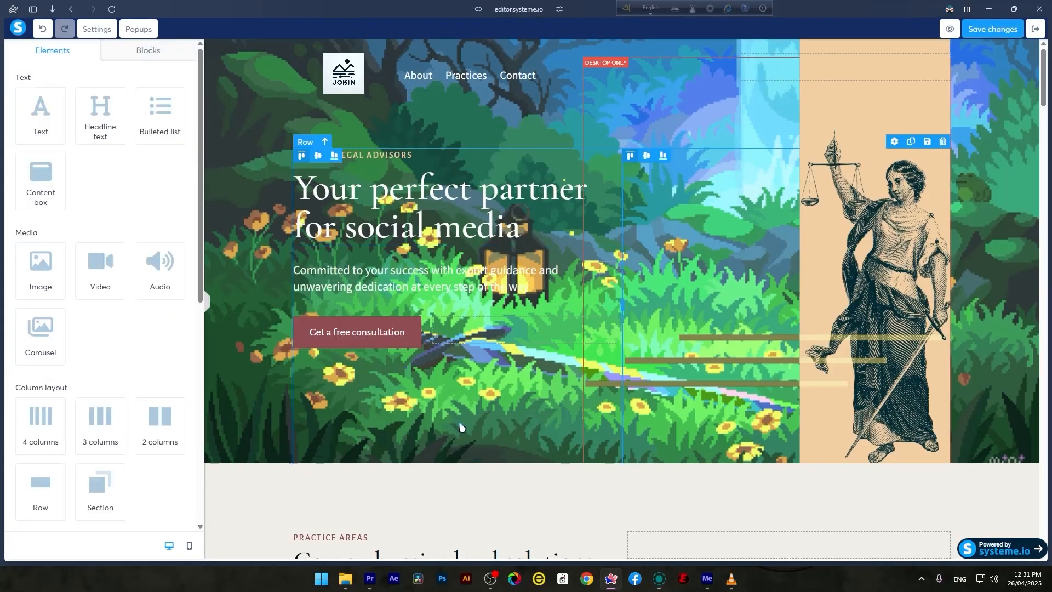
{"action": "left_click", "coordinate": [497, 213]}
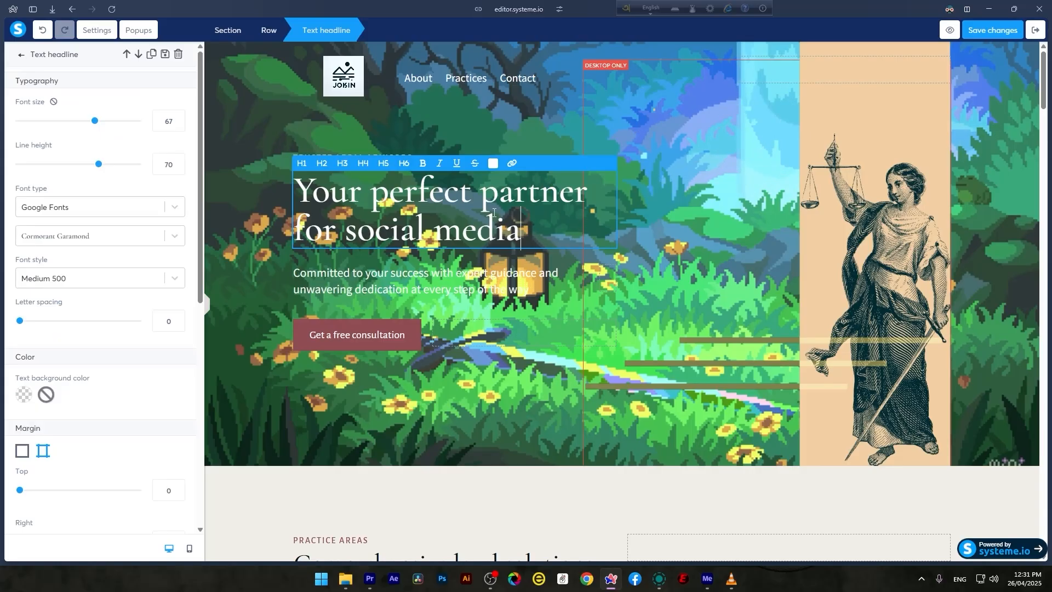
{"action": "left_click", "coordinate": [258, 336]}
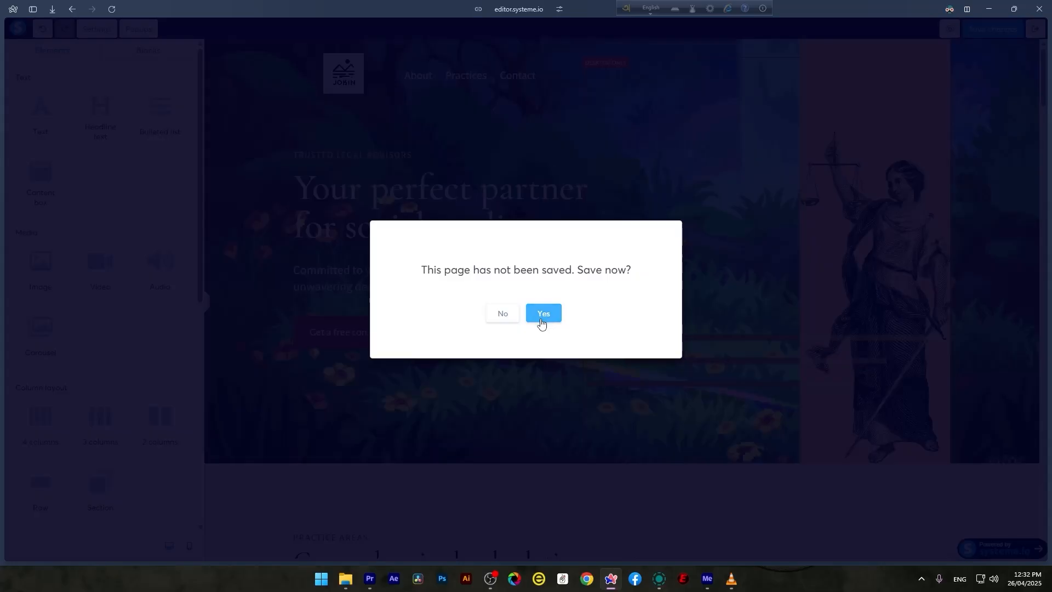
Save the edited squeeze page.
{"action": "left_click", "coordinate": [543, 319]}
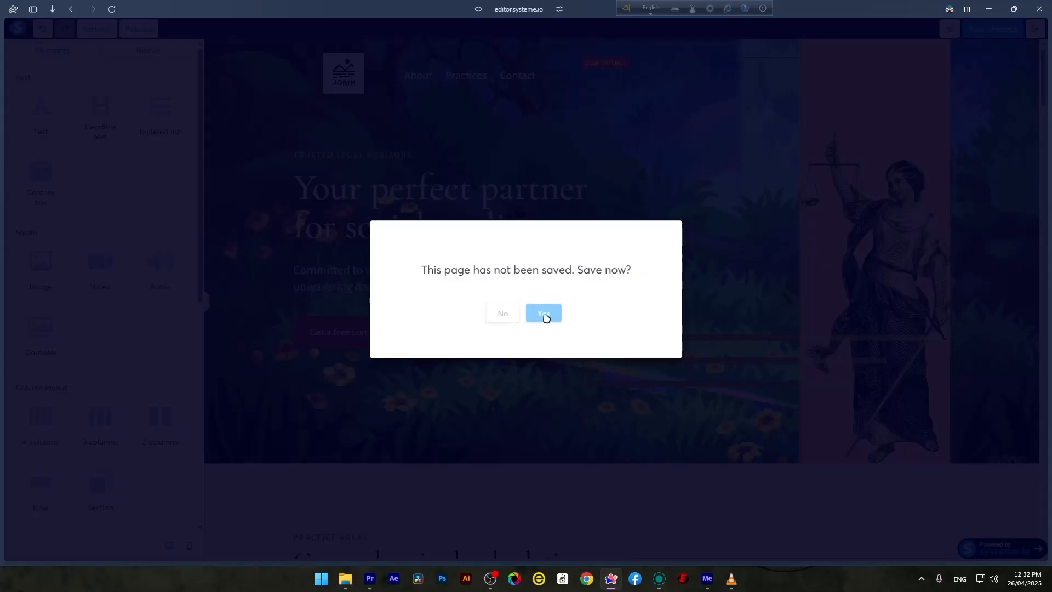